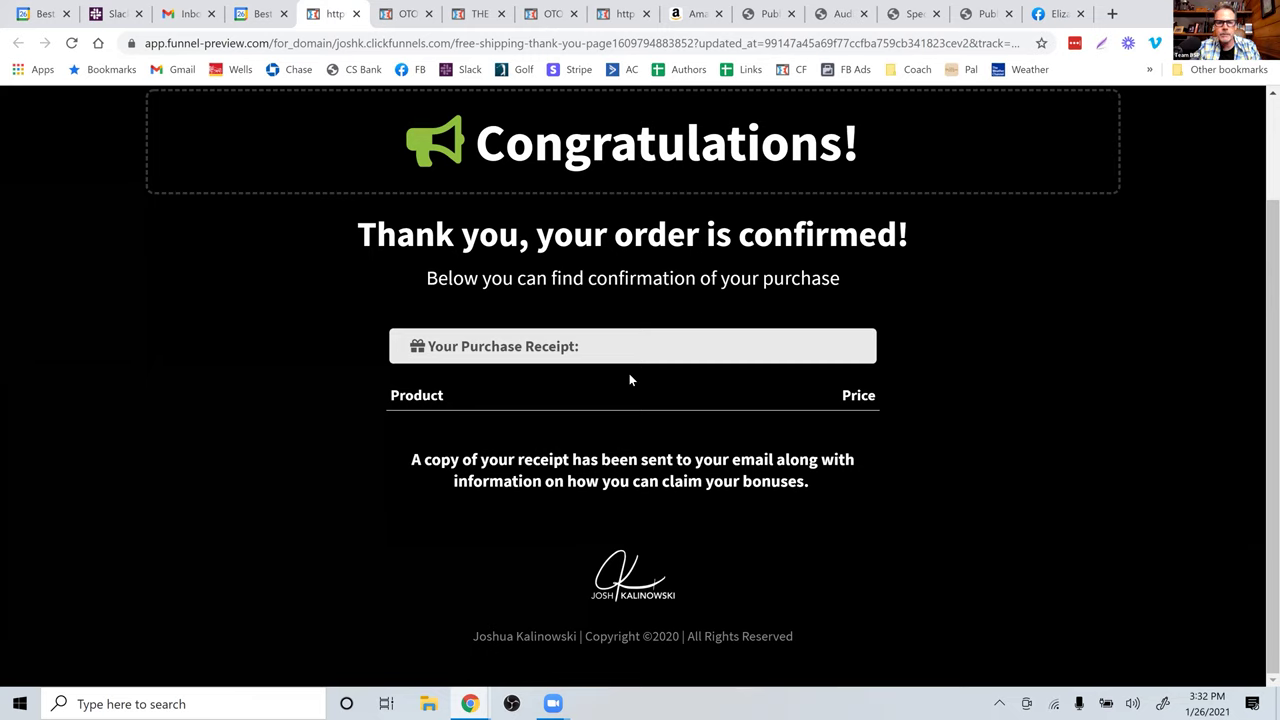
Open the ClickFunnels sign-in page in a new browser tab
scroll(629, 379, "up", 2)
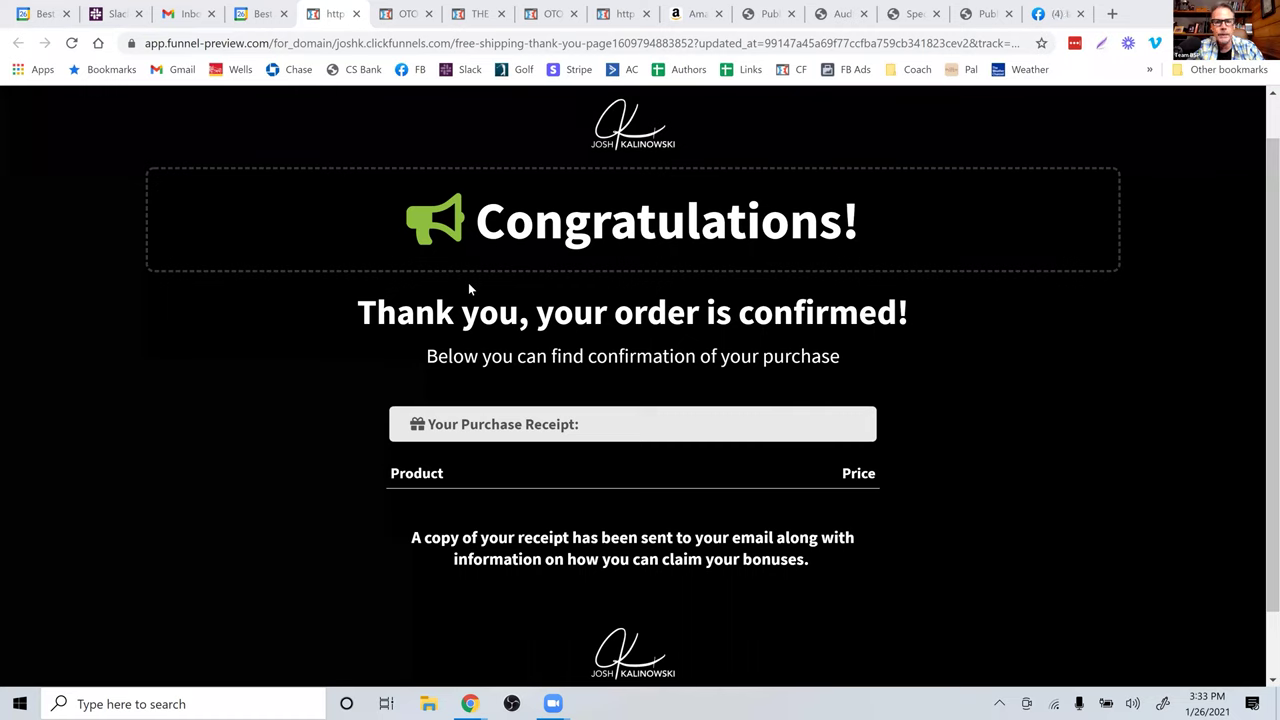
left_click(1112, 14)
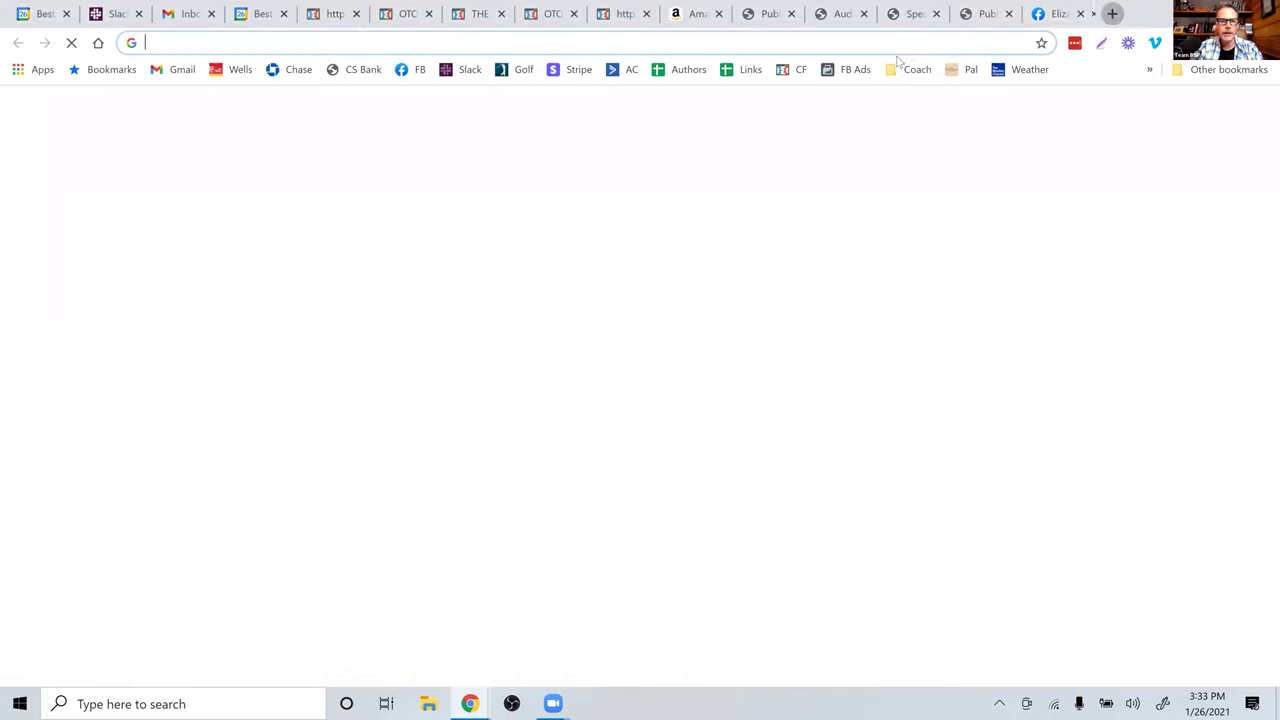
left_click(797, 69)
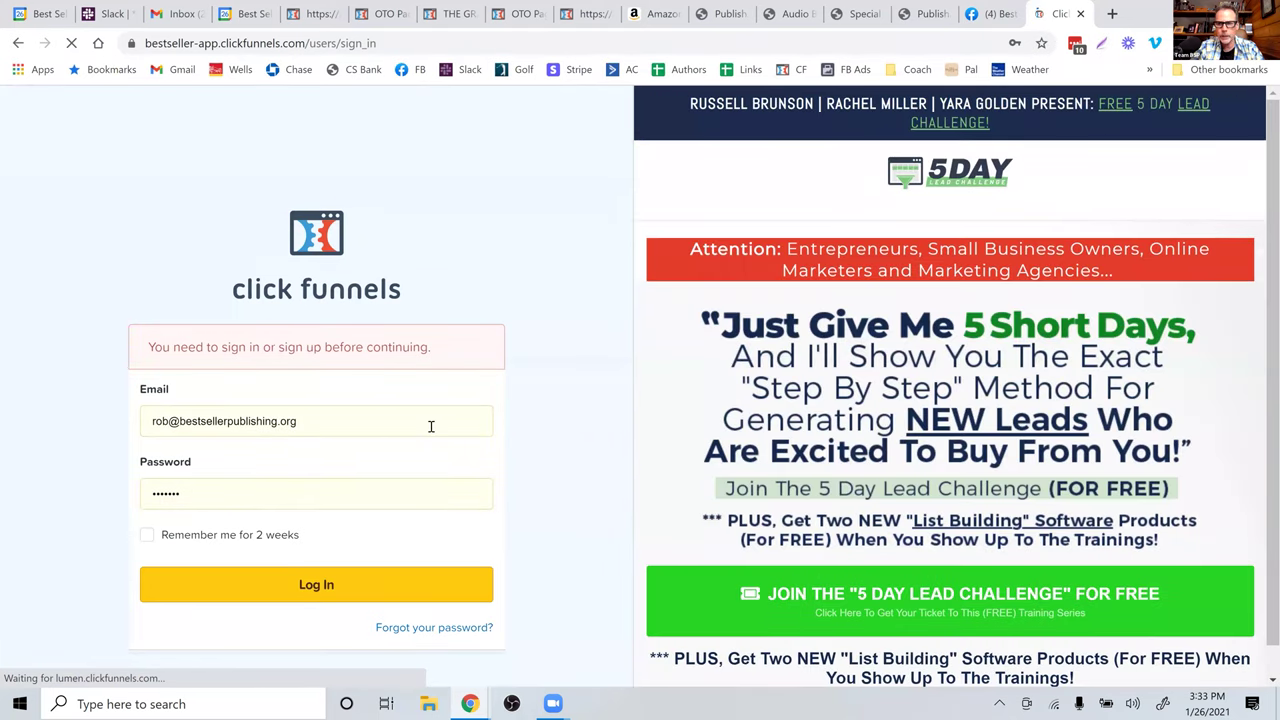
Fill in the account e-mail and password from the saved "Main CF Site" login and sign in to ClickFunnels
left_click(427, 421)
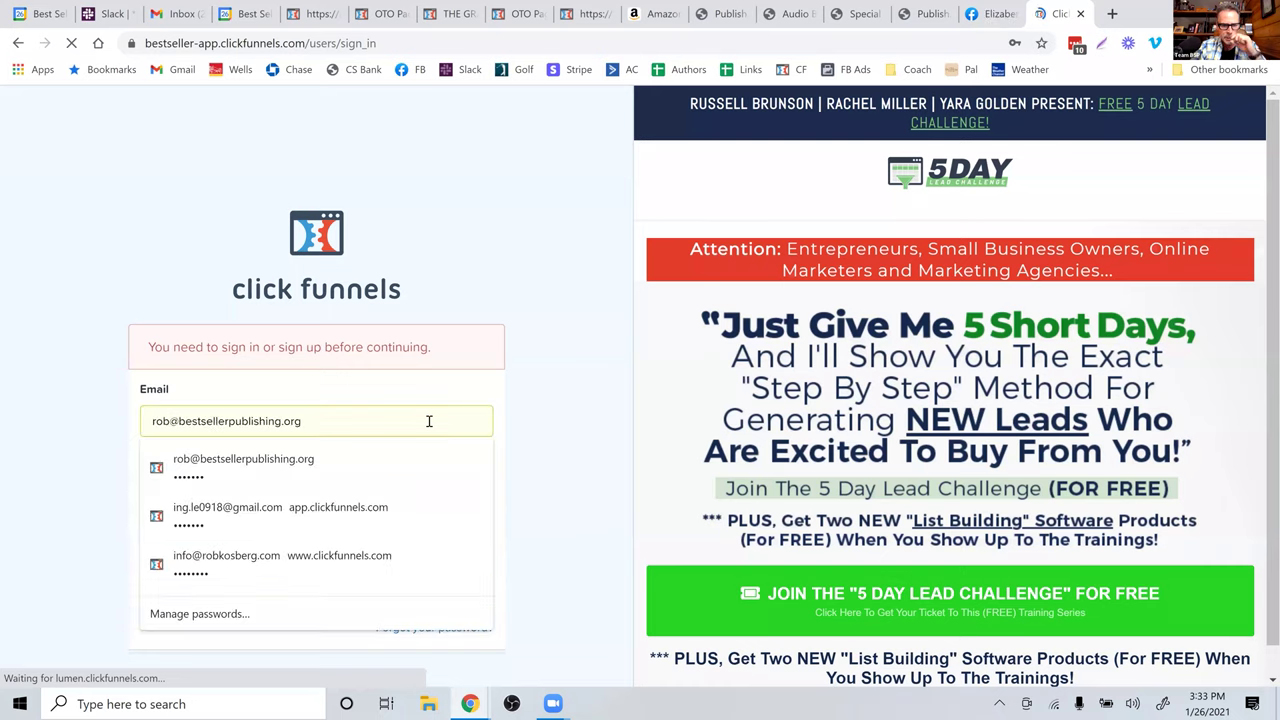
left_click(545, 437)
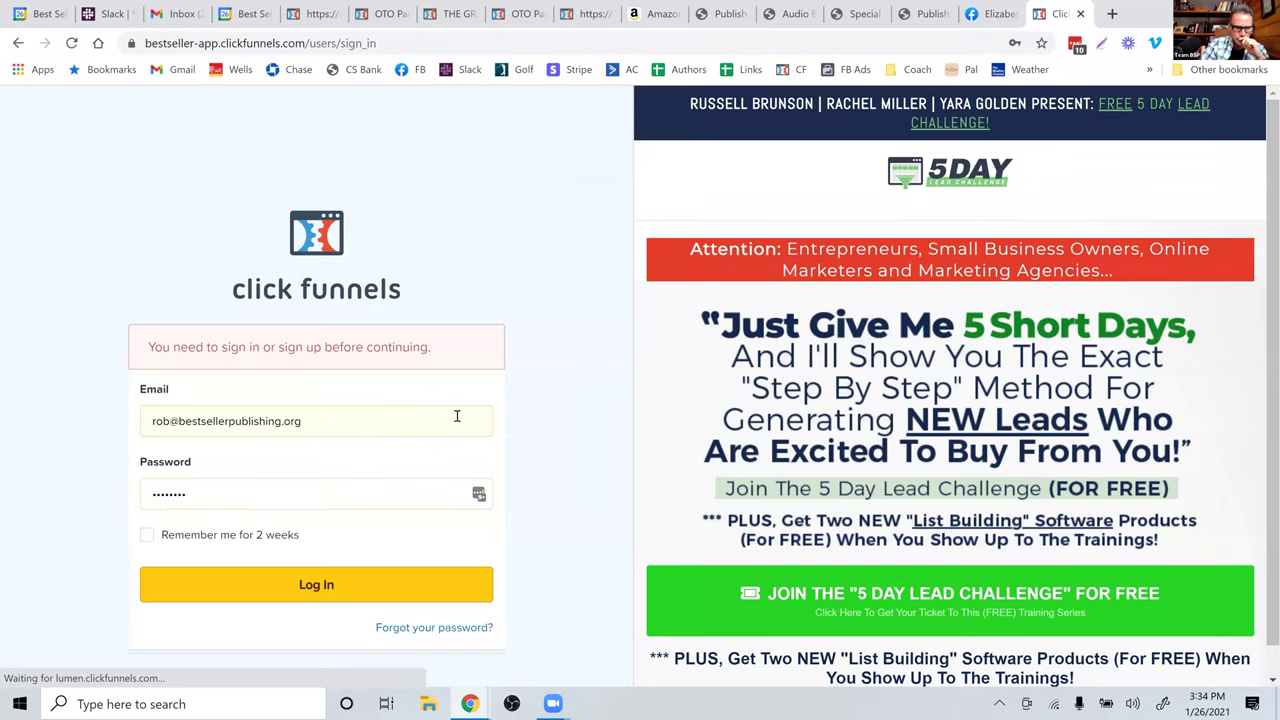
left_click(478, 423)
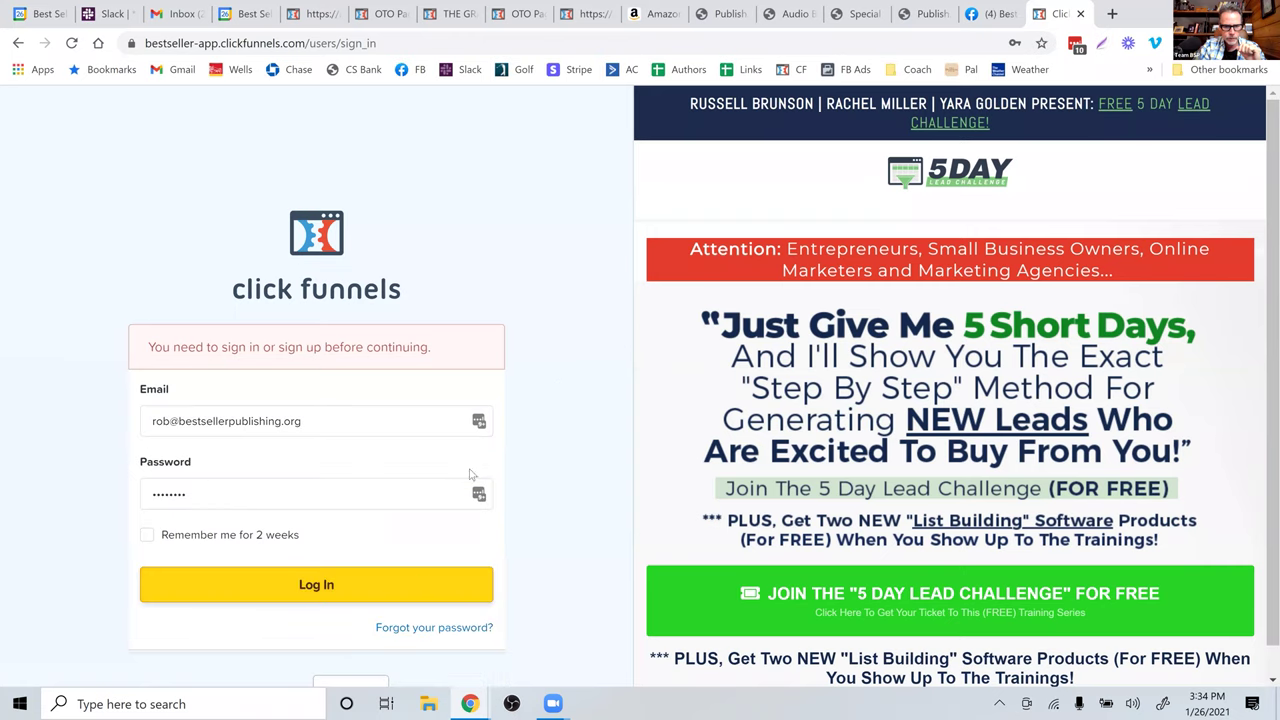
left_click(477, 421)
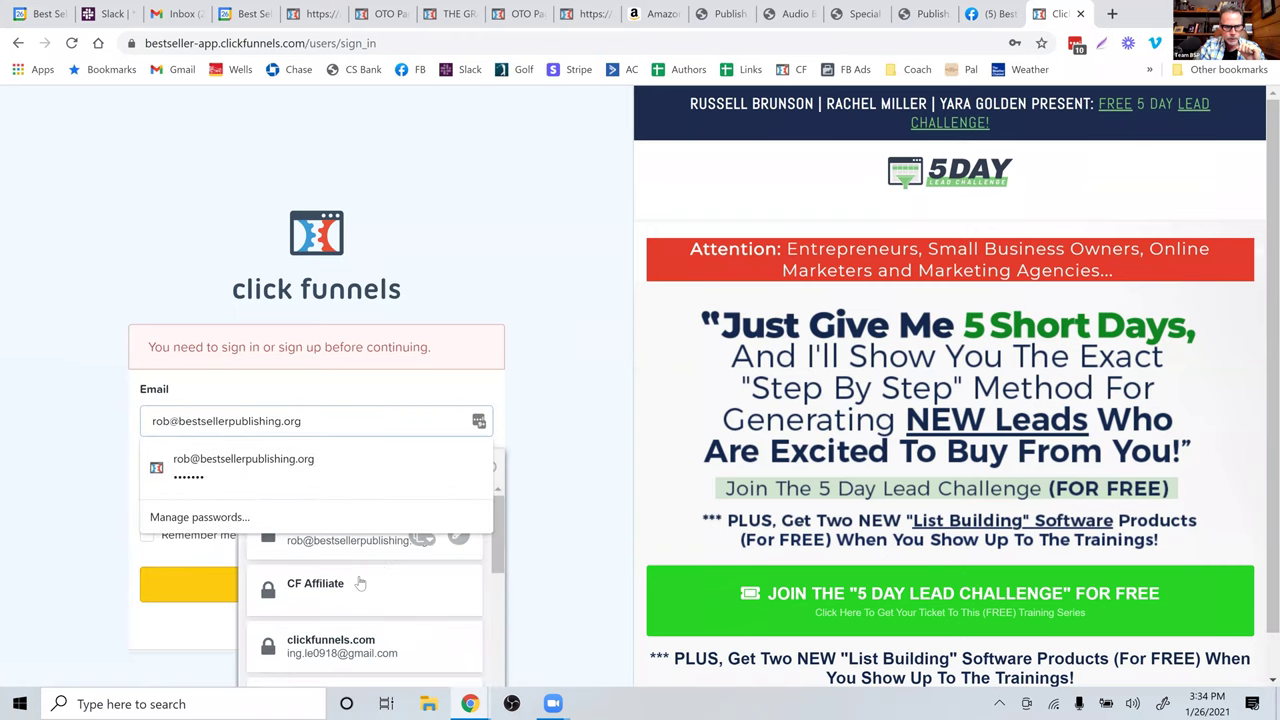
scroll(360, 583, "down", 8)
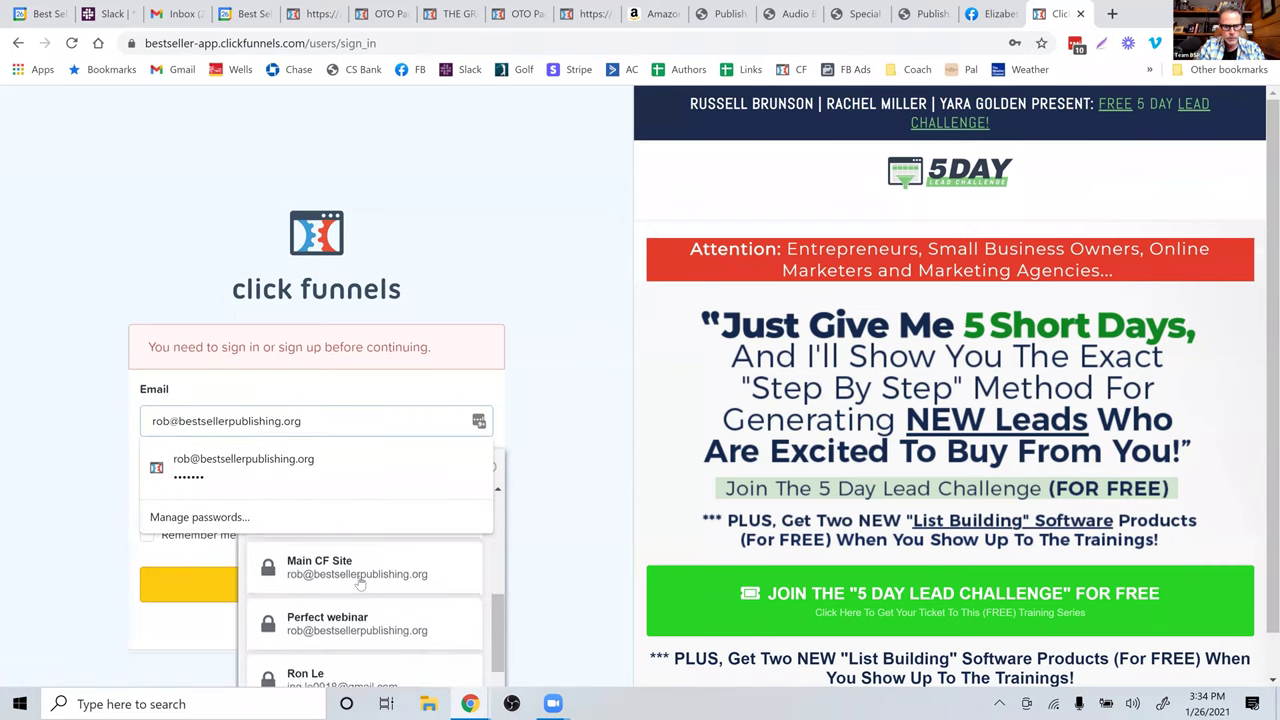
left_click(358, 570)
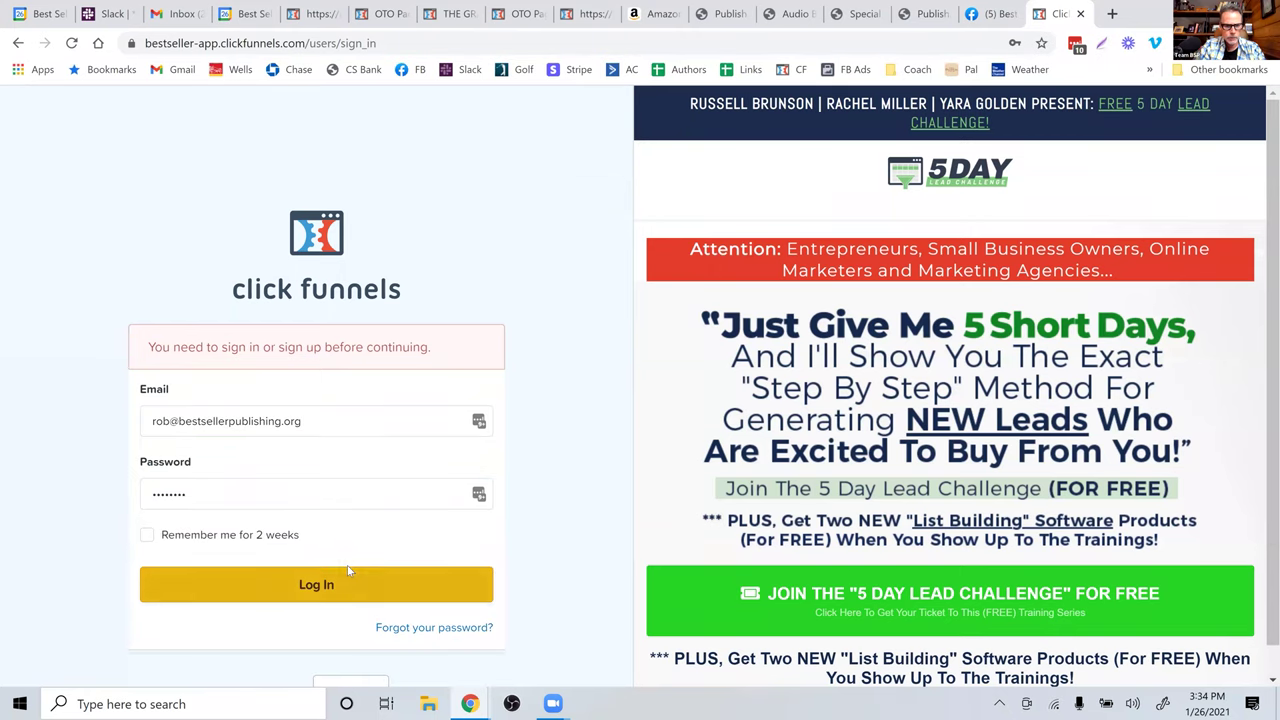
key("Return")
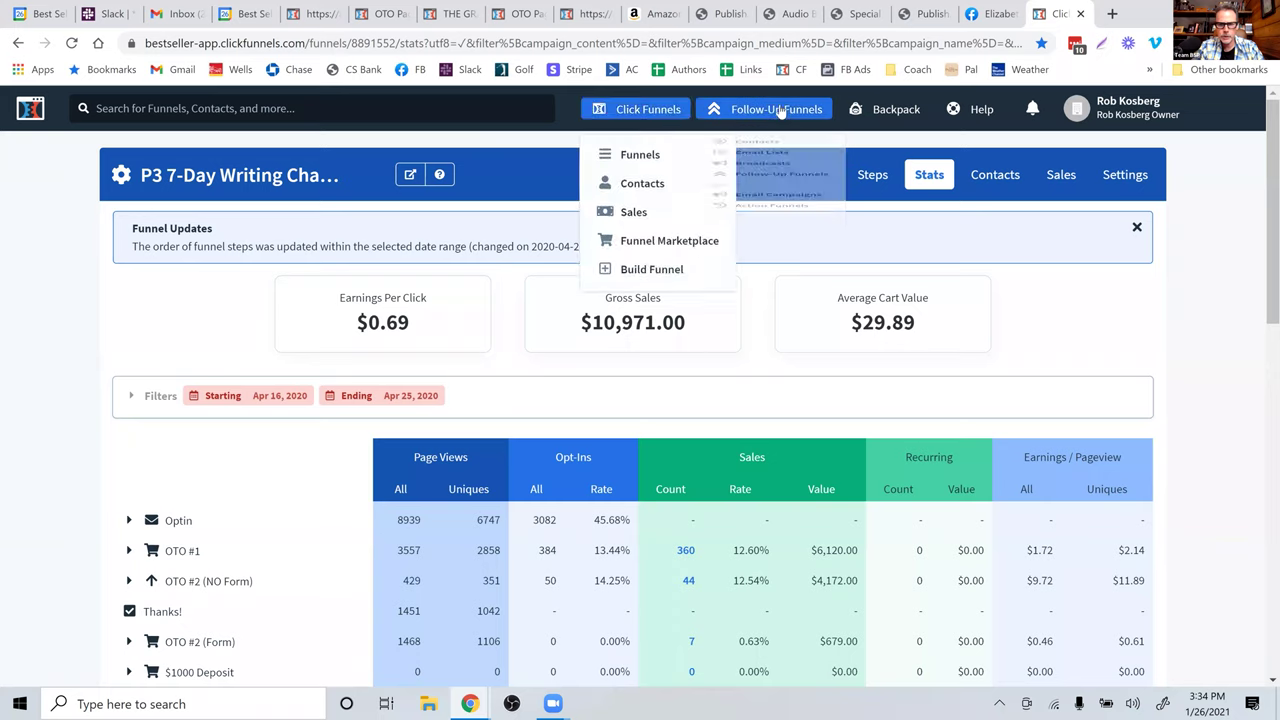
Open the list of all funnels in the account
mouse_move(648, 111)
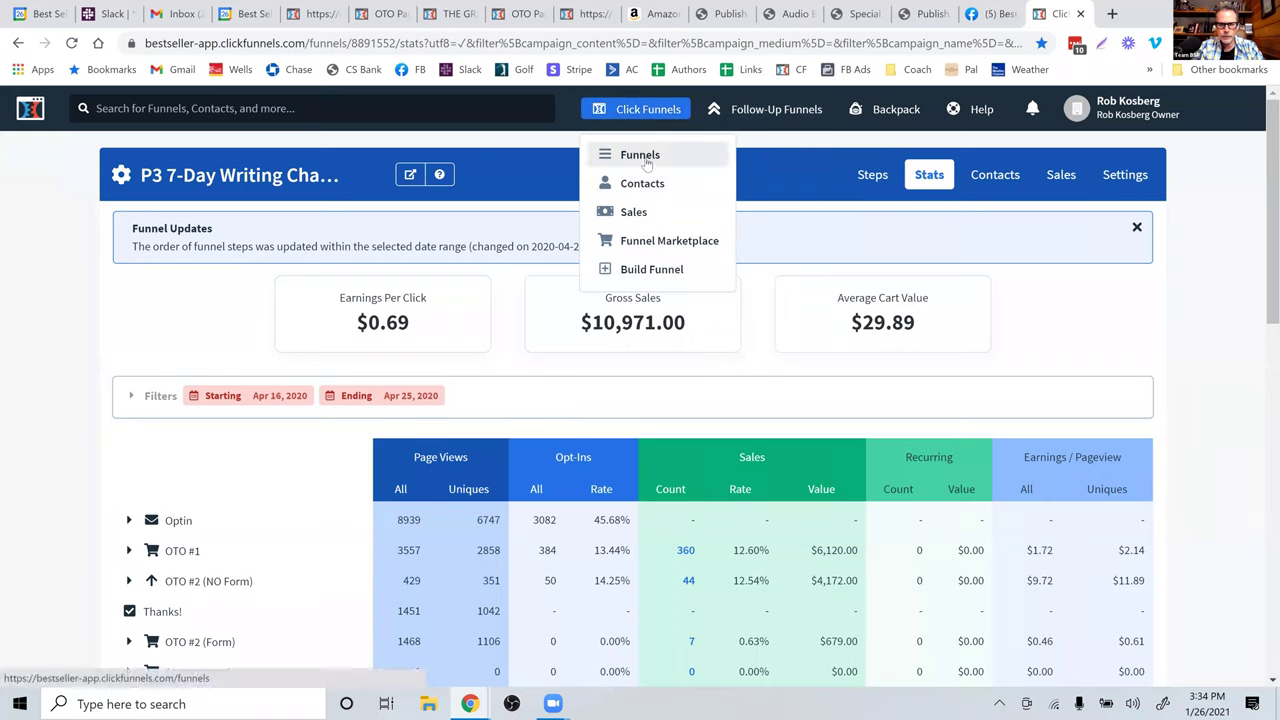
left_click(638, 156)
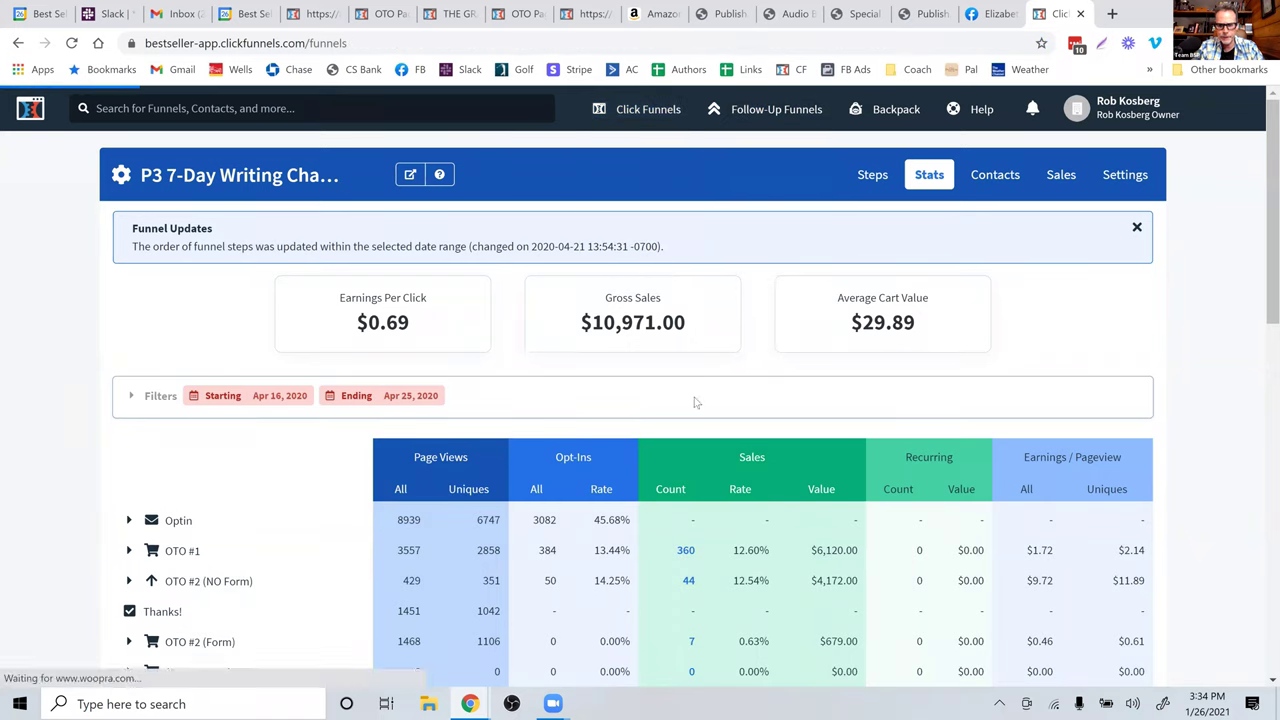
Look through the funnels on the first page of the list, checking their types, names and group tags
scroll(543, 551, "down", 3)
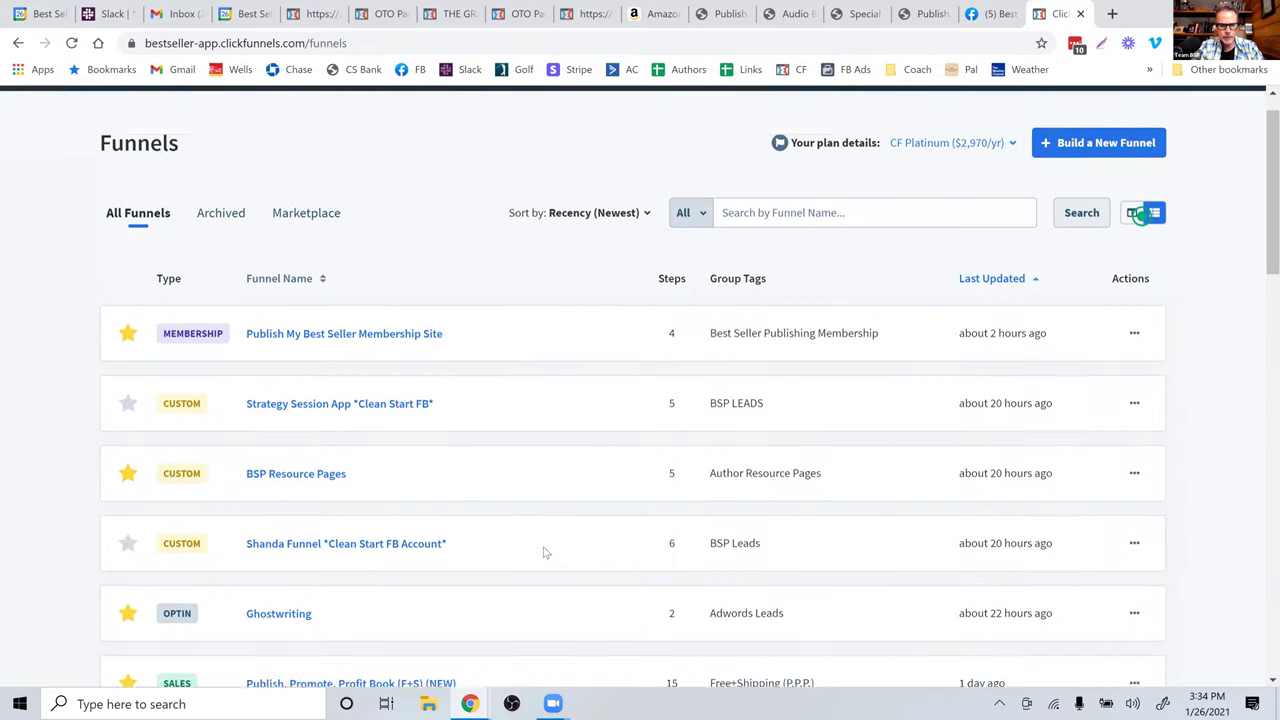
scroll(543, 551, "down", 1)
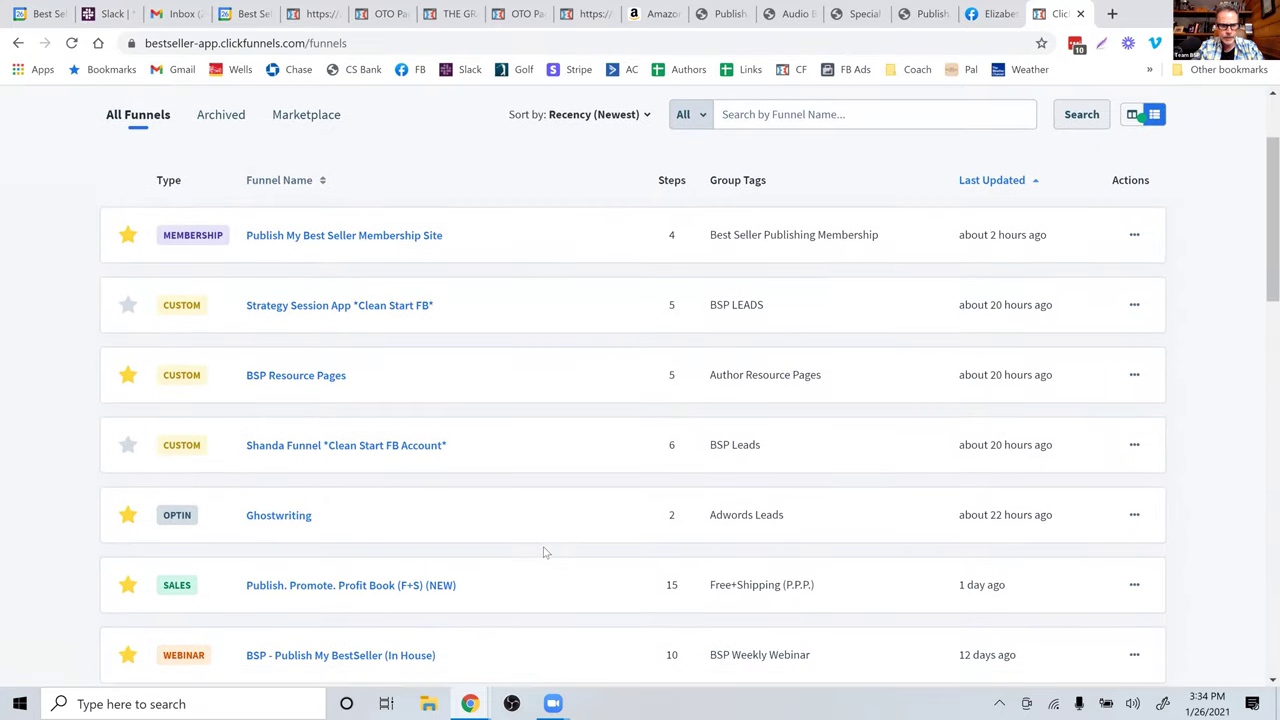
scroll(543, 551, "down", 3)
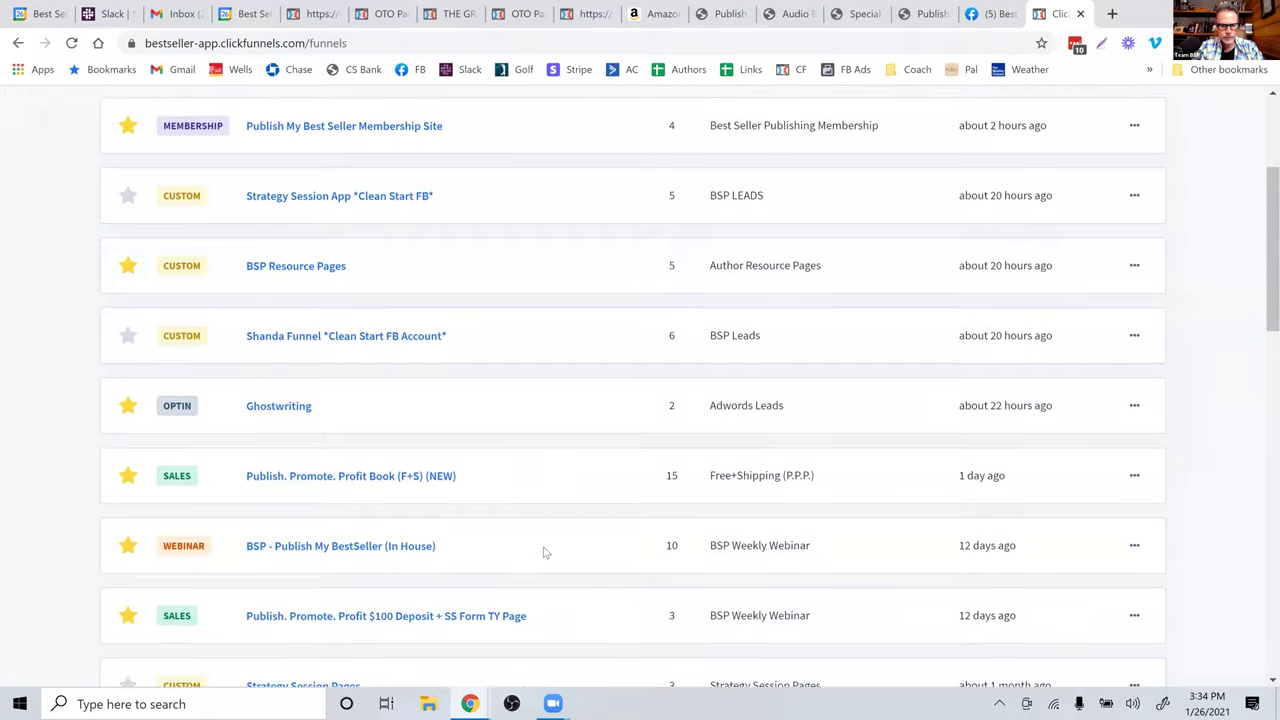
scroll(545, 552, "down", 8)
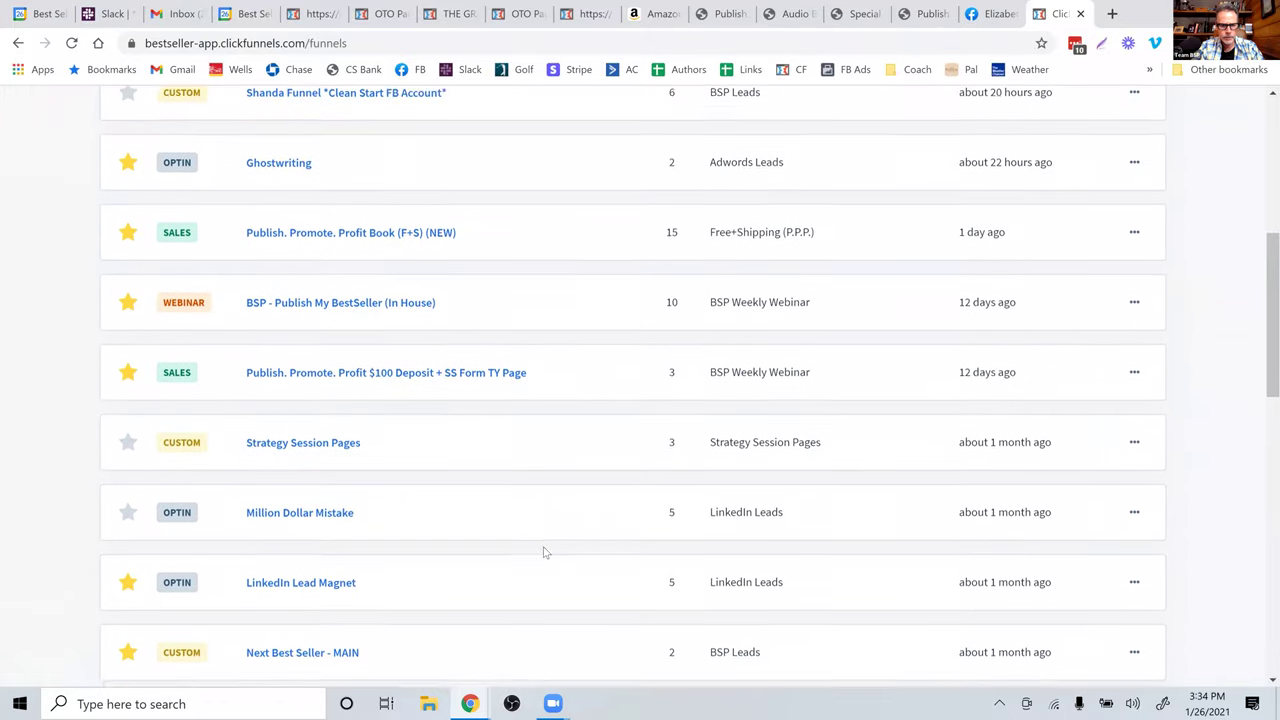
scroll(545, 552, "down", 7)
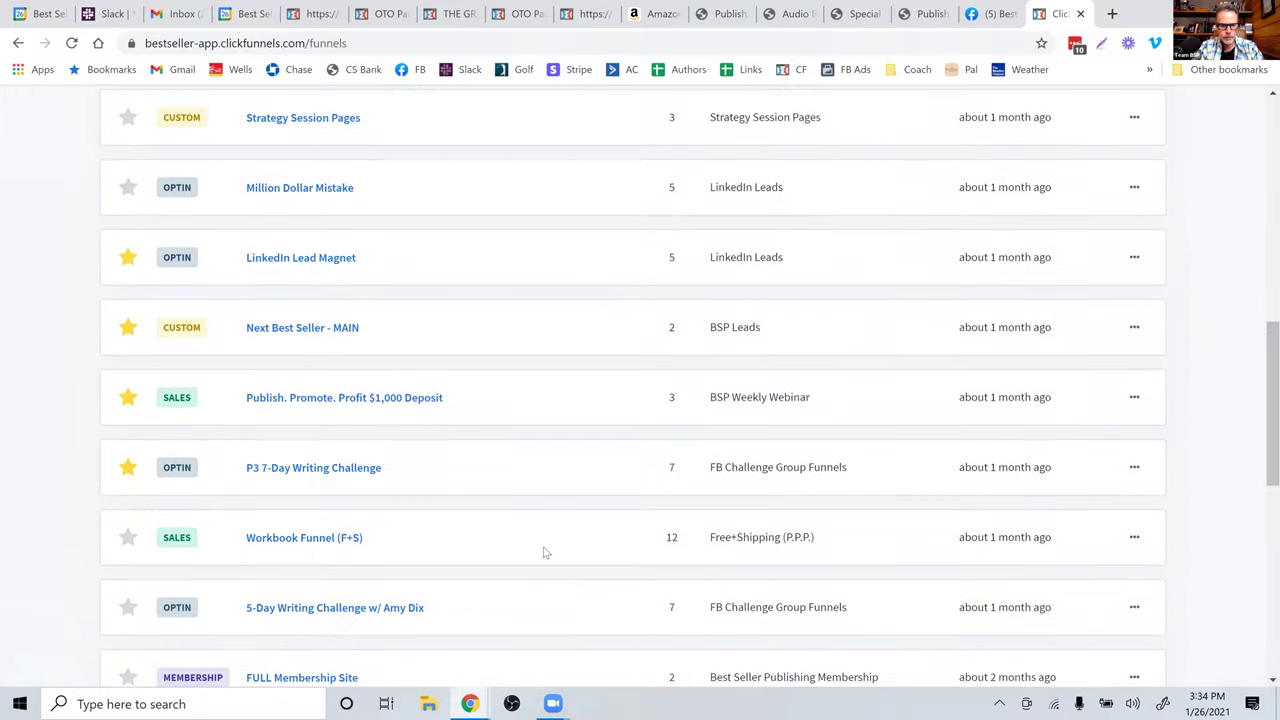
scroll(545, 552, "down", 4)
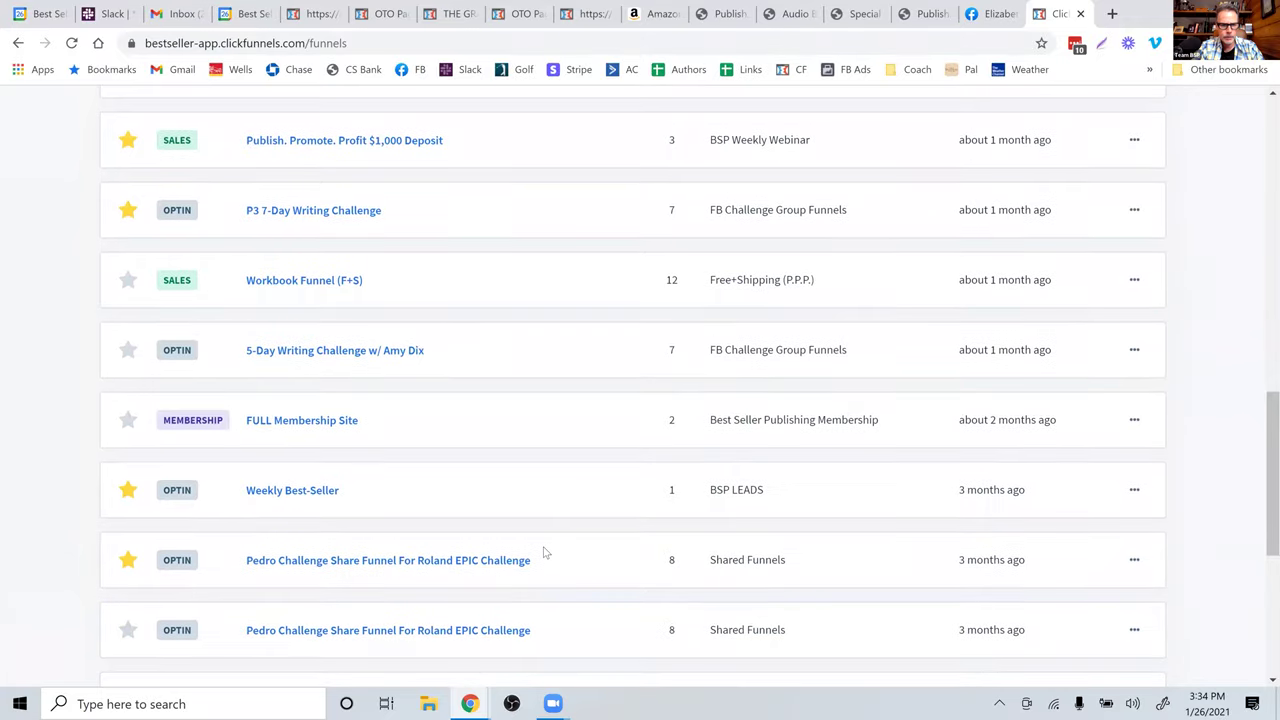
scroll(545, 552, "down", 1)
scroll(545, 552, "down", 1)
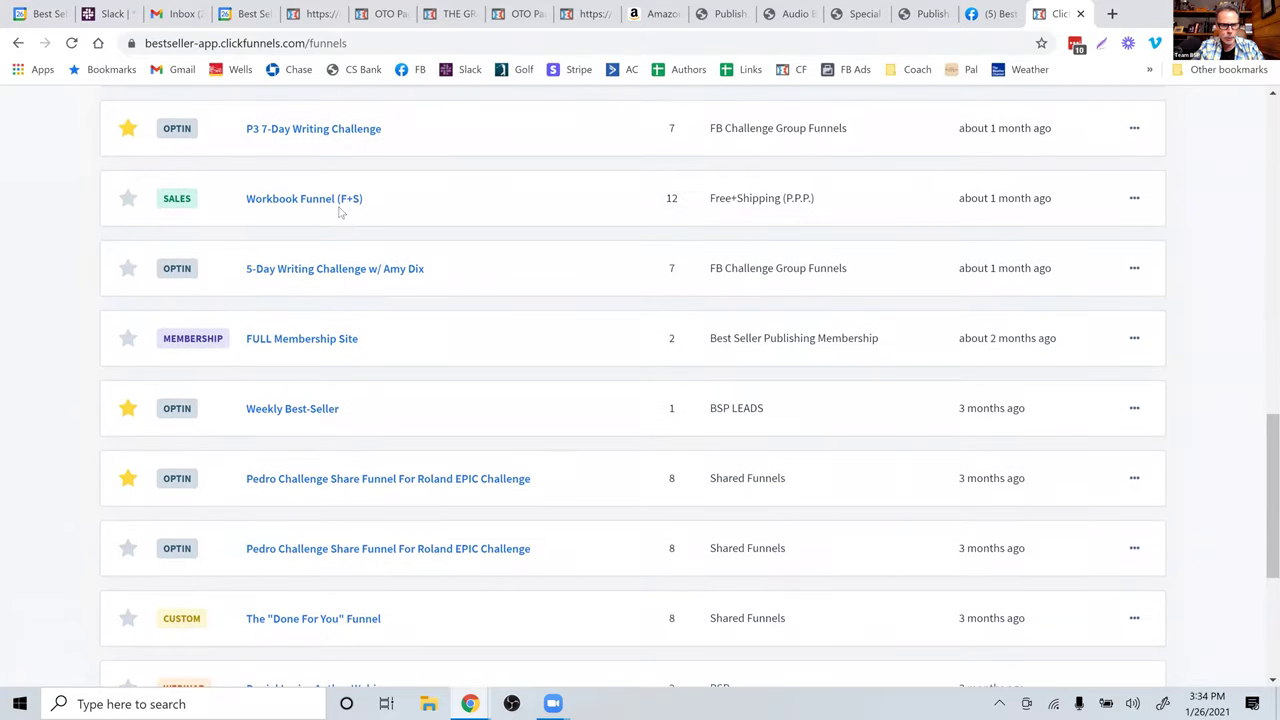
scroll(520, 410, "down", 5)
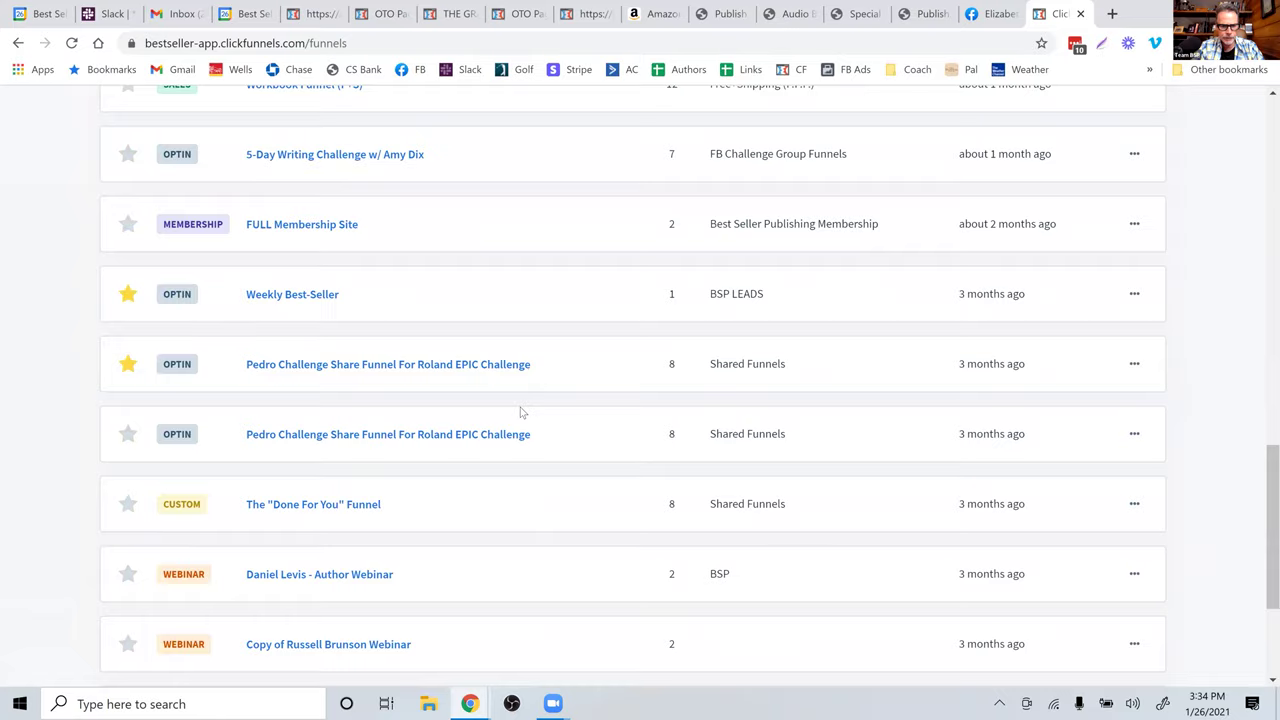
scroll(520, 412, "down", 3)
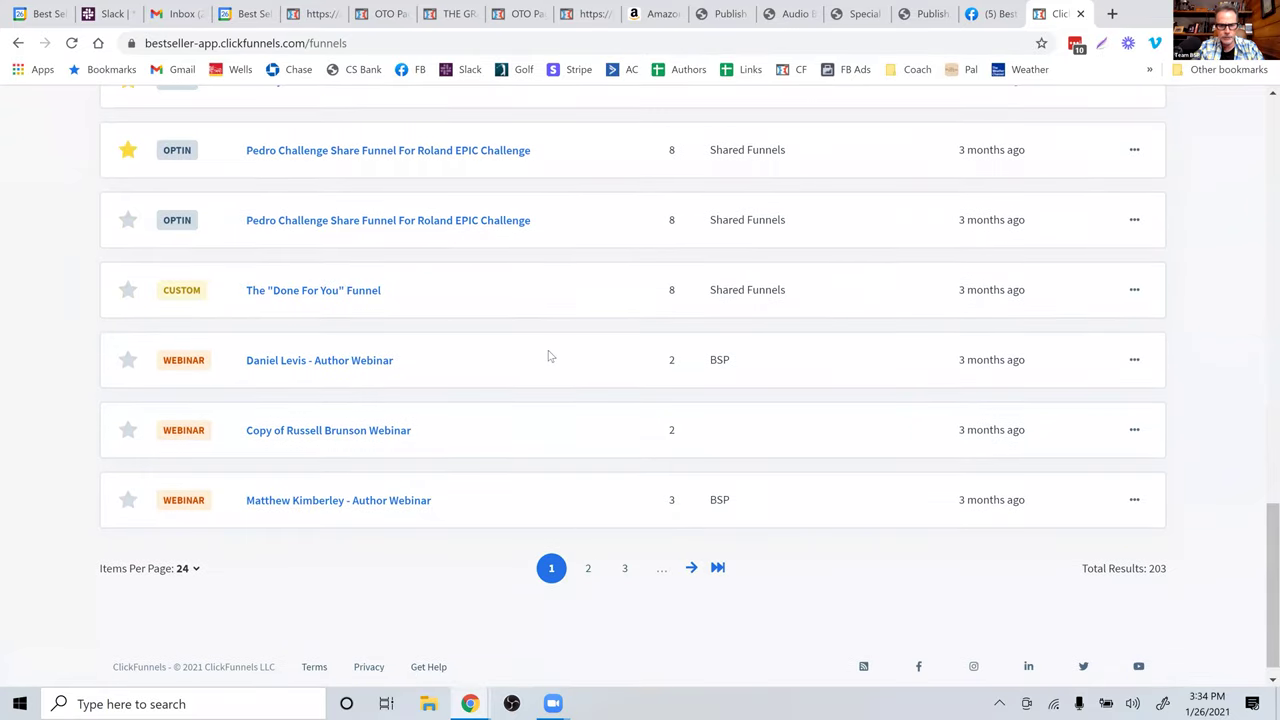
Search the funnels by name for "f&S"
scroll(548, 358, "up", 15)
left_click(787, 253)
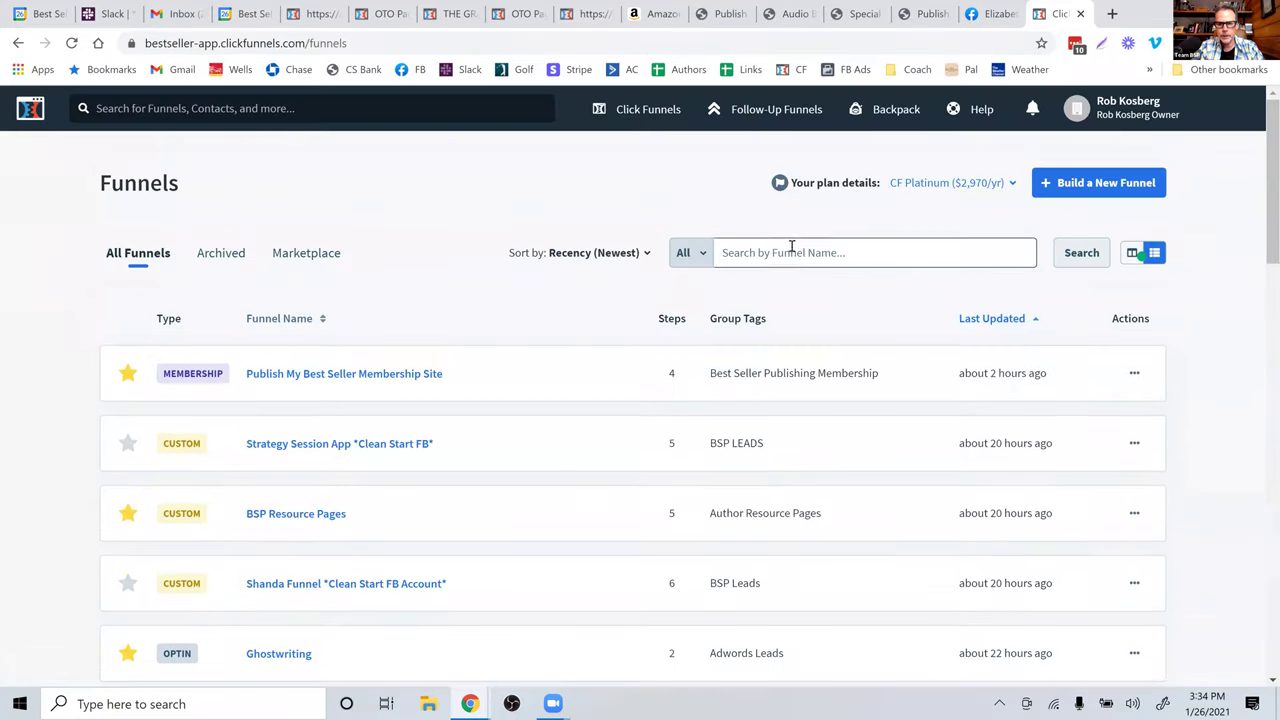
type("free")
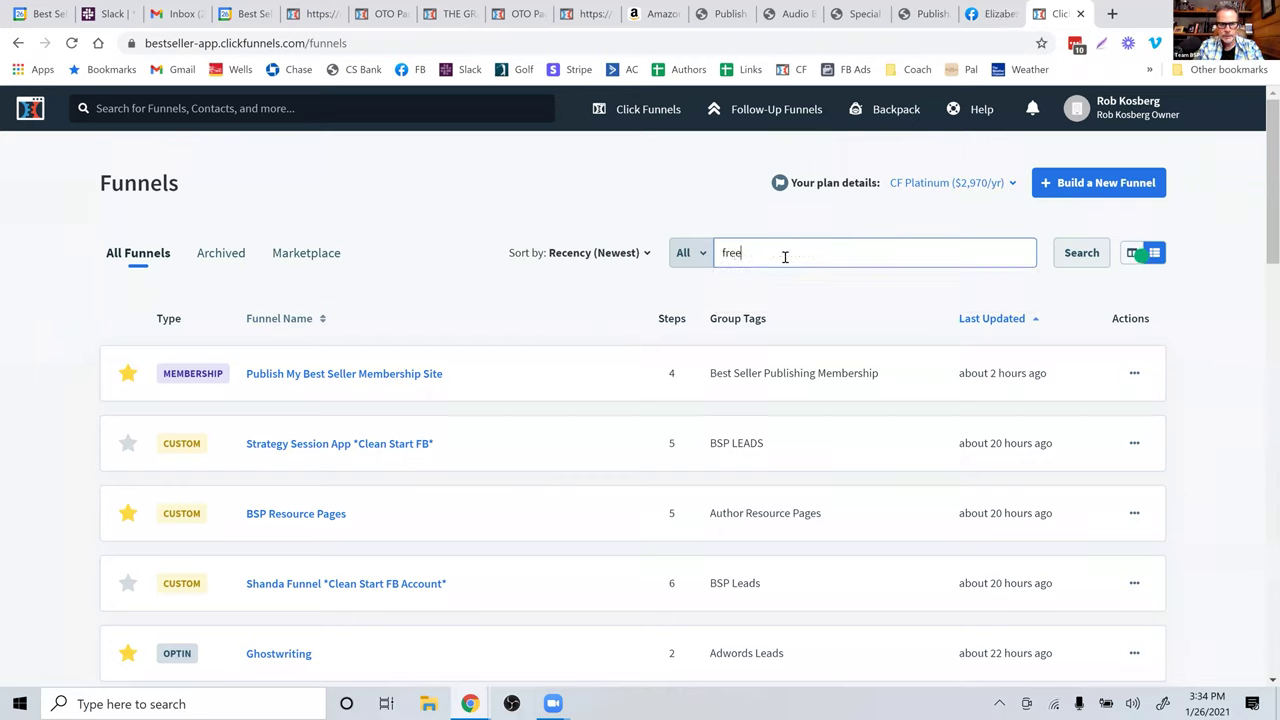
key("BackSpace")
key("BackSpace")
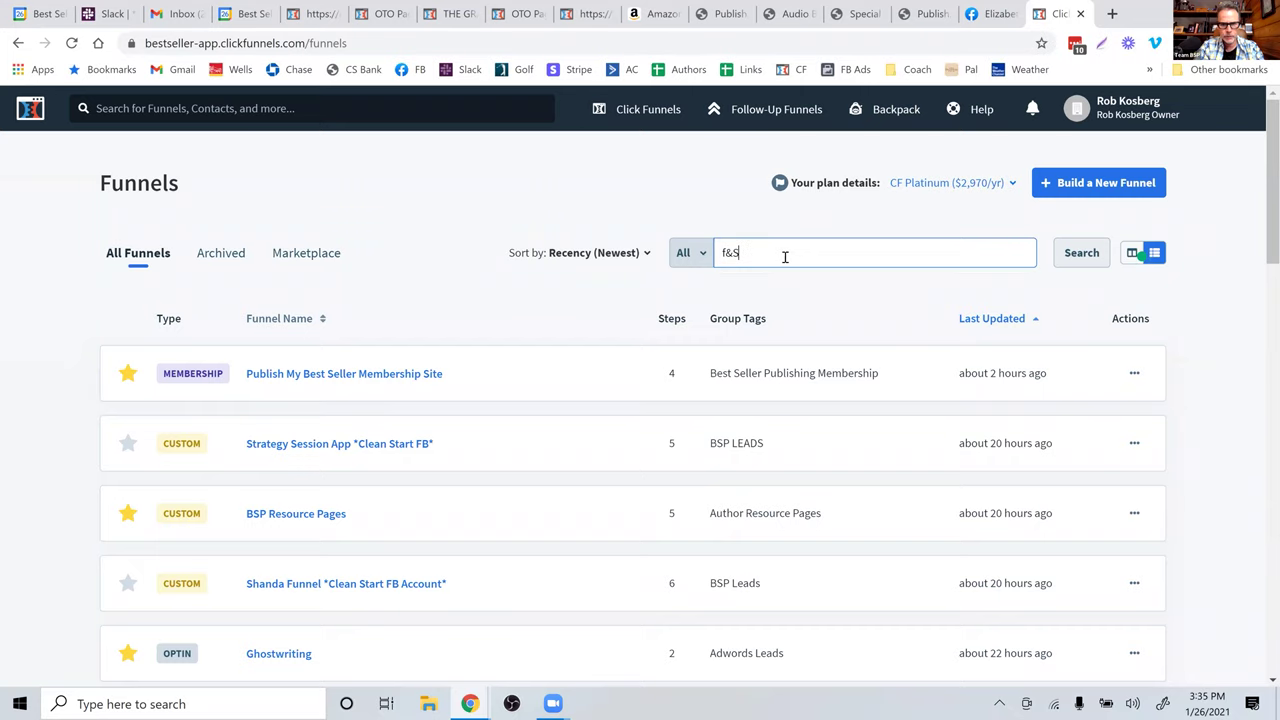
left_click(1081, 253)
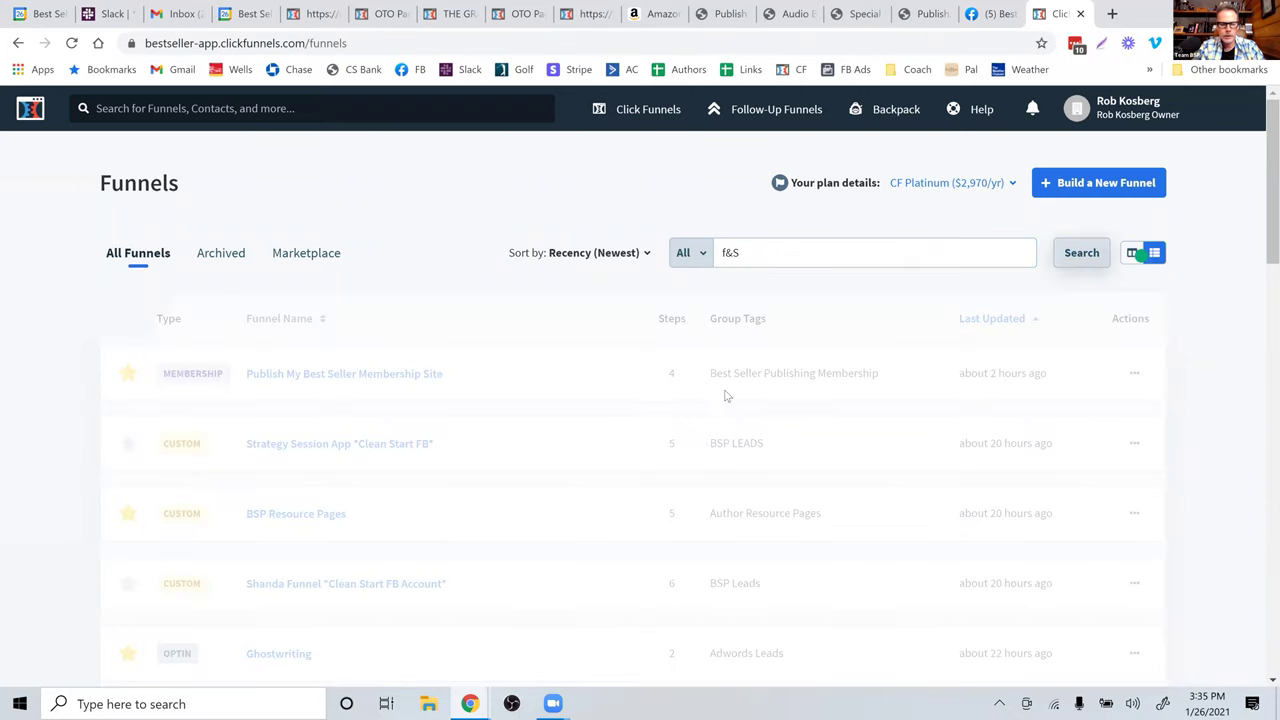
Search the funnels by name for "f" and open the "Publish. Promote. Profit Book (F+S) (NEW)" funnel
triple_click(771, 251)
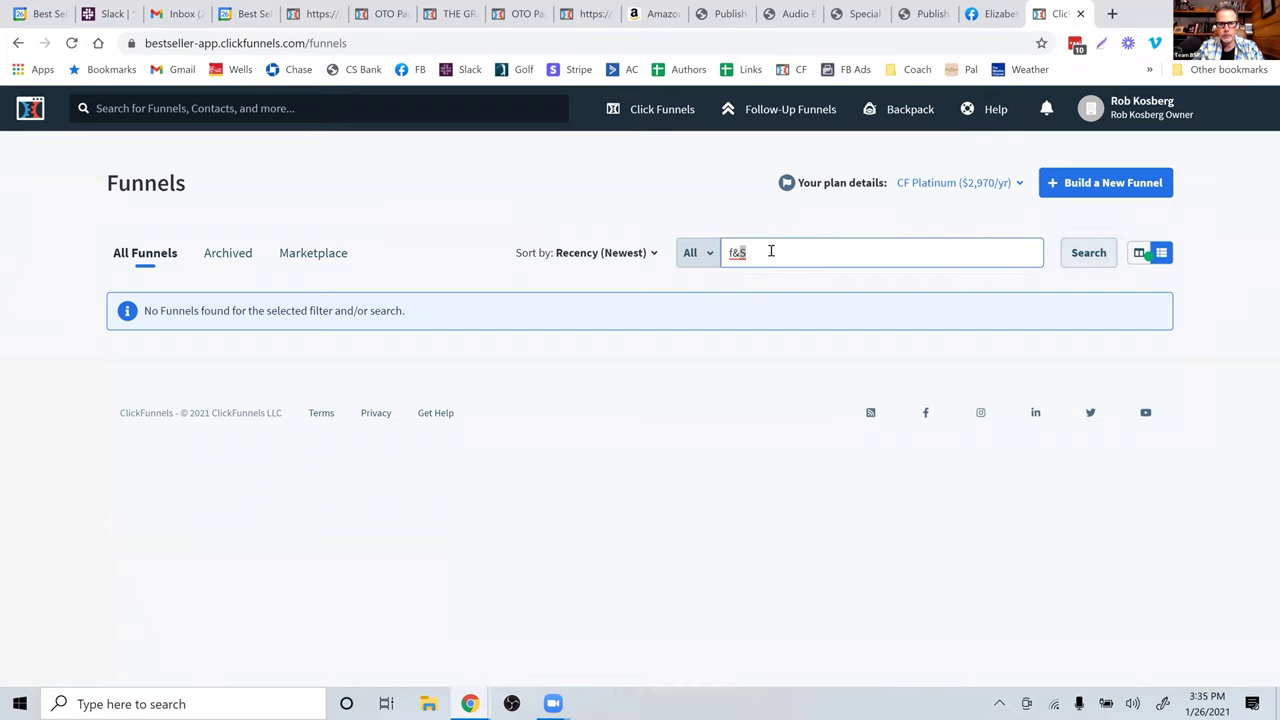
type("f")
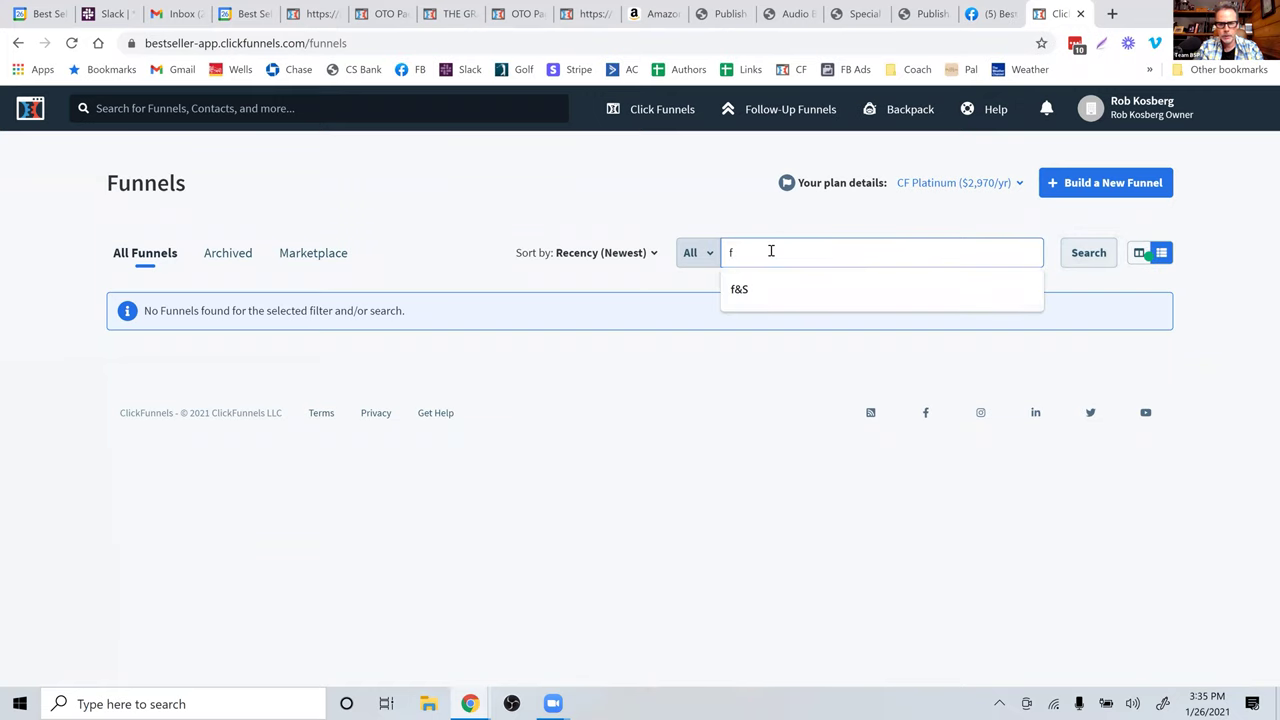
scroll(551, 432, "down", 2)
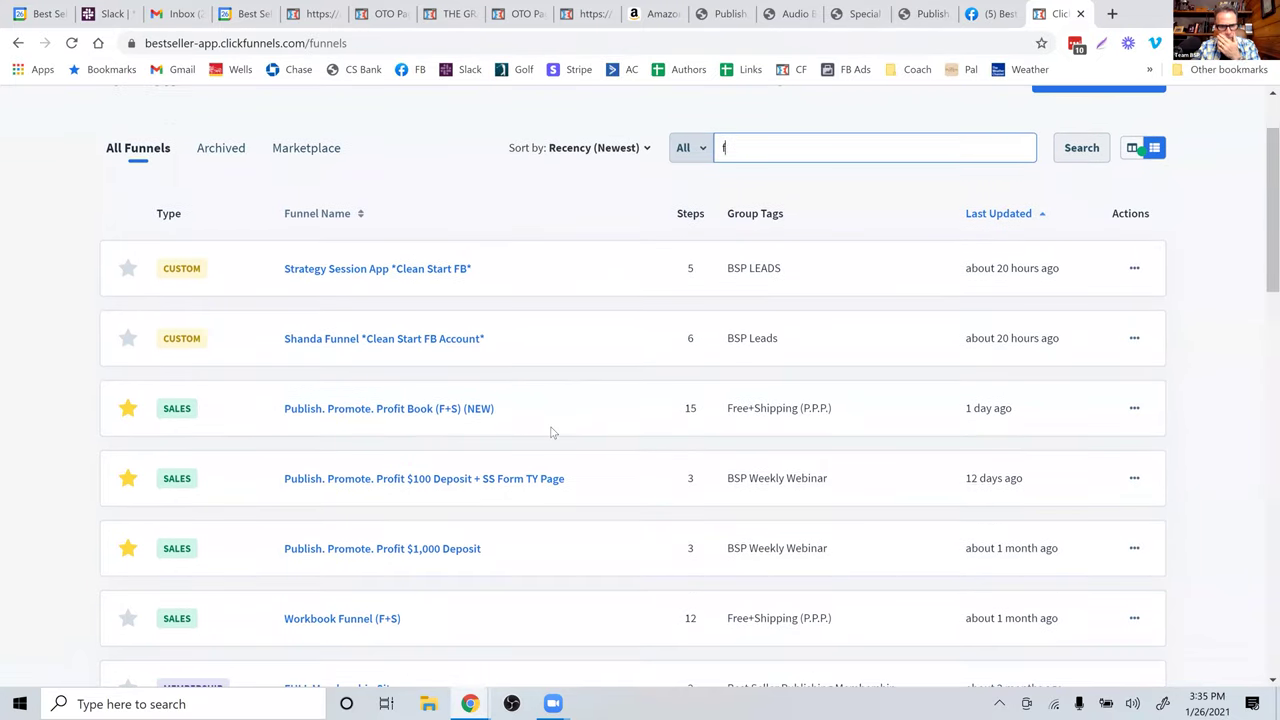
scroll(520, 415, "down", 1)
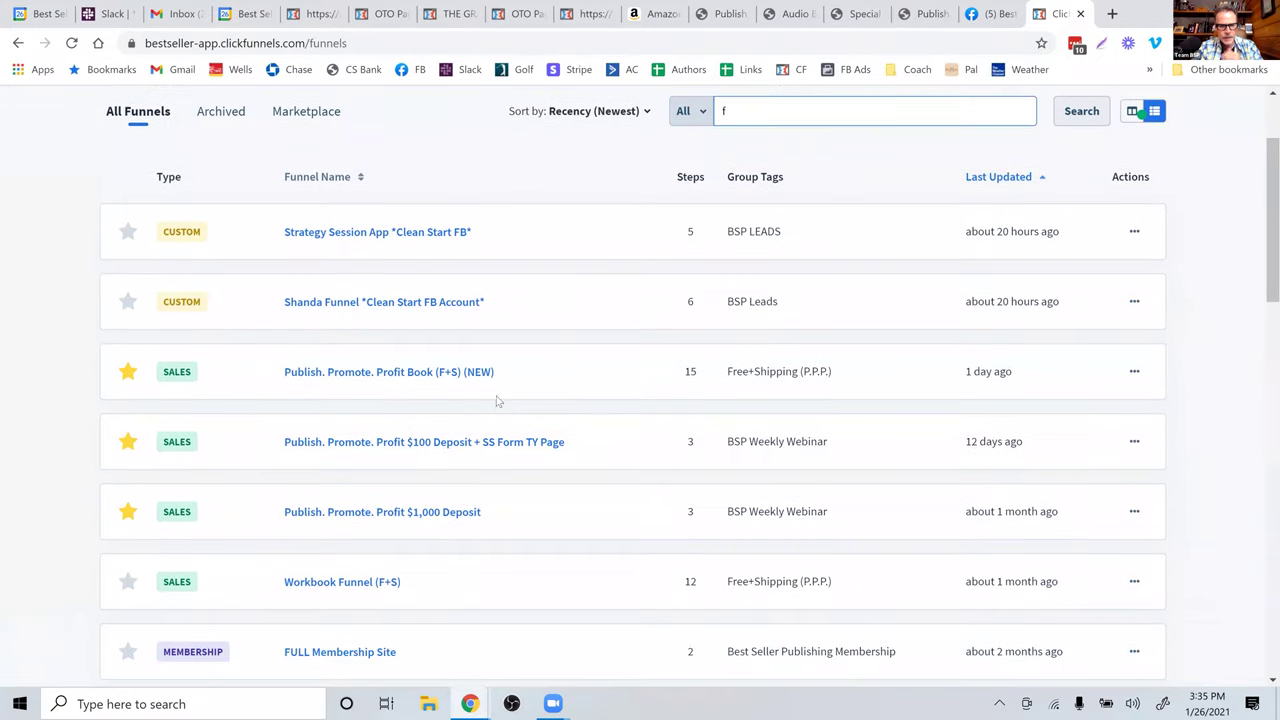
left_click(434, 372)
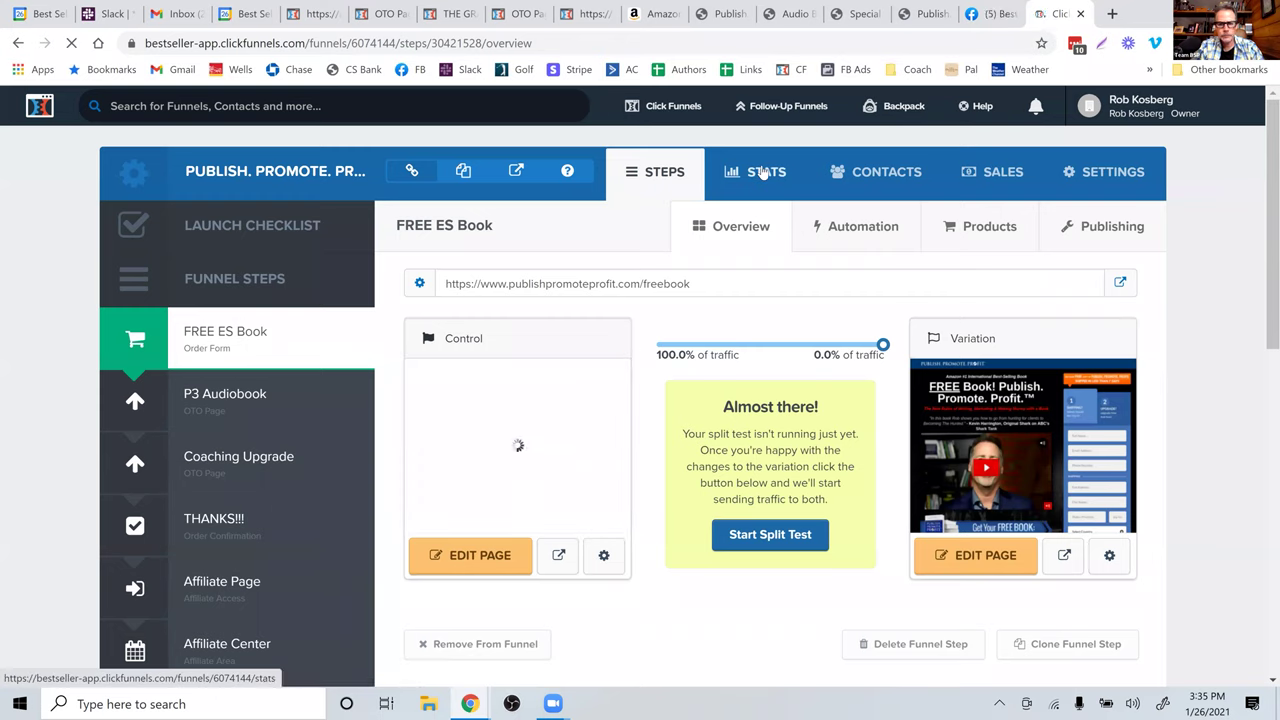
Open the funnel's statistics and set the filter's start date to January 1, 2019
left_click(763, 172)
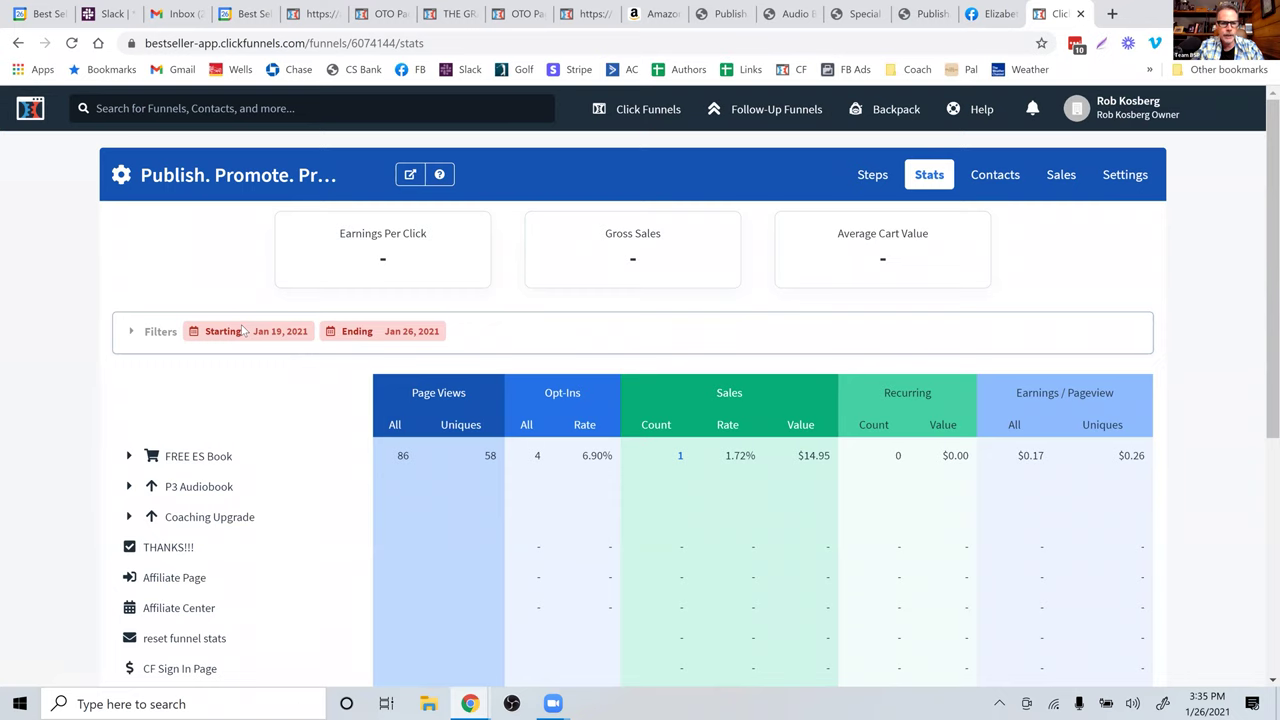
left_click(262, 334)
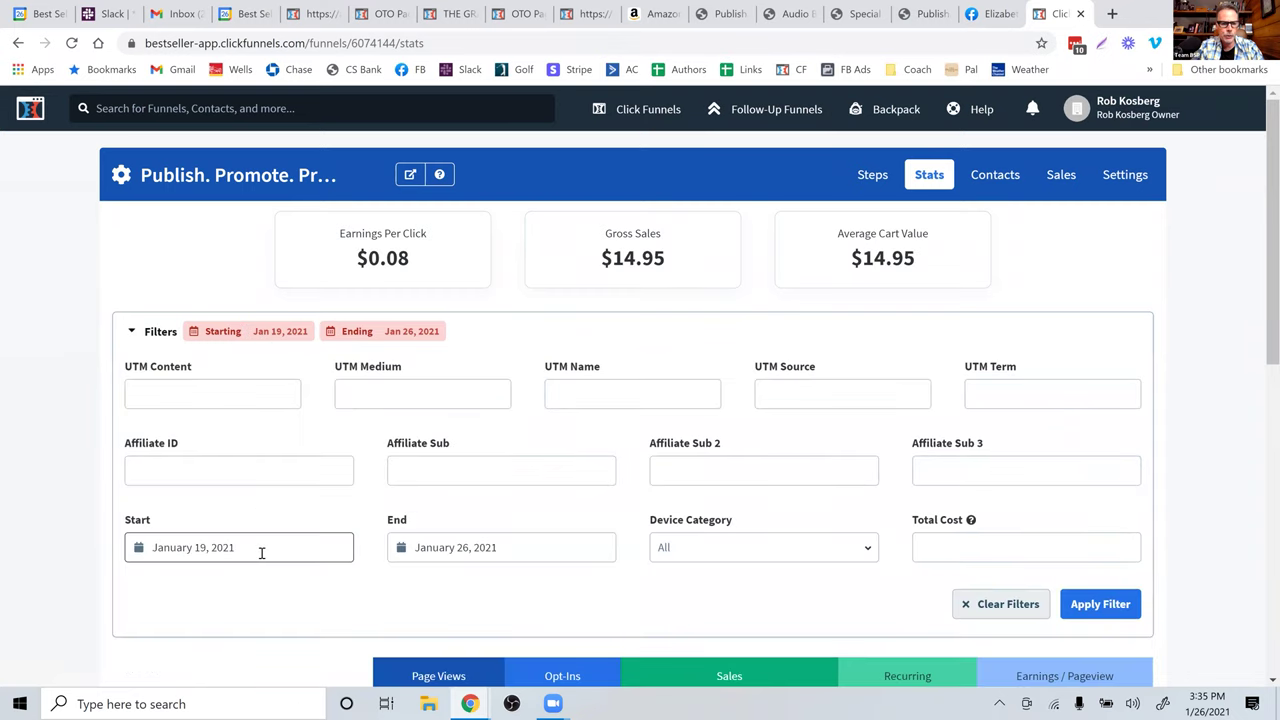
left_click(262, 553)
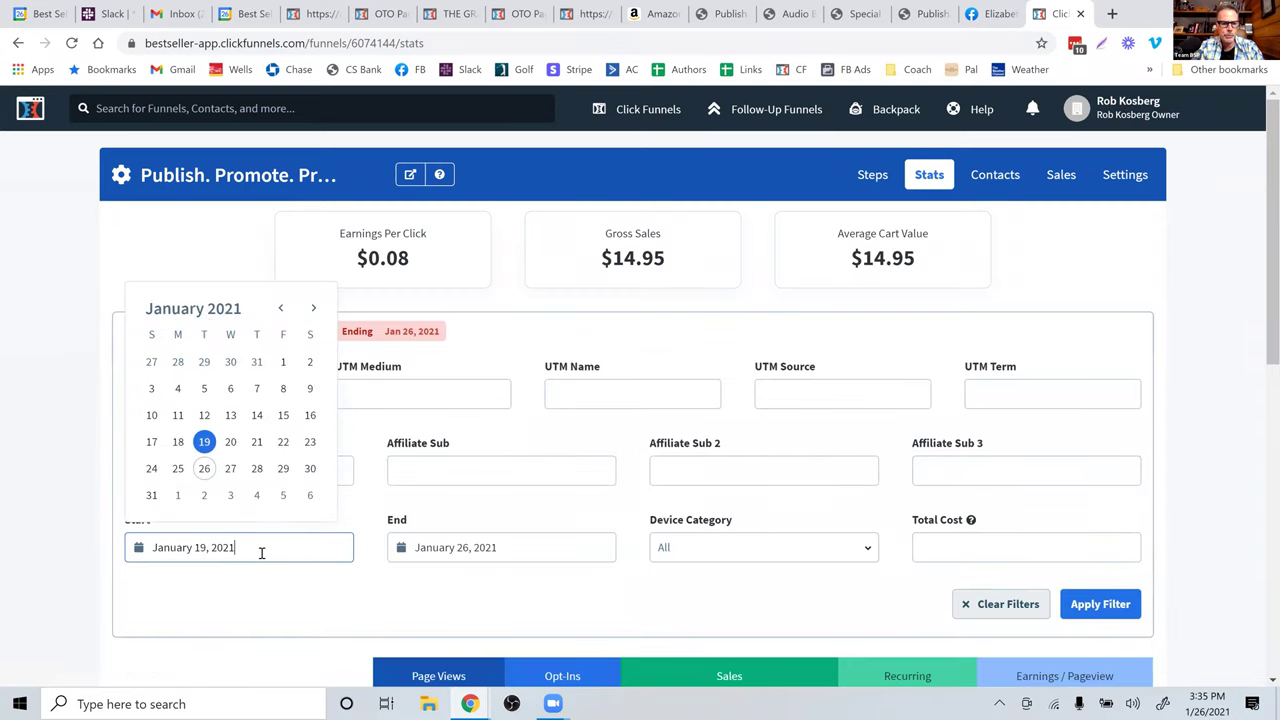
left_click(281, 310)
left_click(281, 310)
left_click(281, 310)
left_click(281, 310)
left_click(281, 310)
left_click(281, 310)
left_click(281, 310)
left_click(281, 310)
left_click(281, 310)
left_click(281, 310)
double_click(281, 310)
left_click(281, 310)
left_click(281, 310)
left_click(281, 310)
double_click(281, 310)
double_click(281, 310)
left_click(281, 310)
double_click(281, 310)
double_click(281, 310)
left_click(281, 310)
left_click(313, 310)
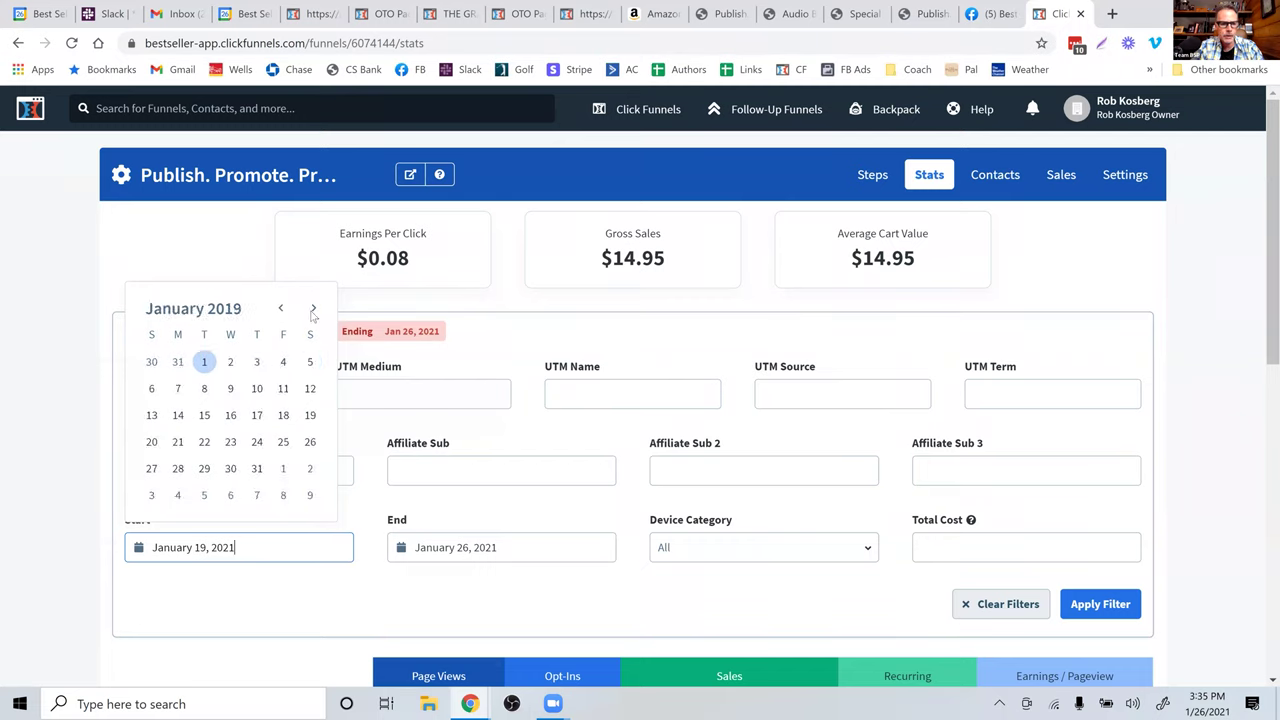
left_click(204, 362)
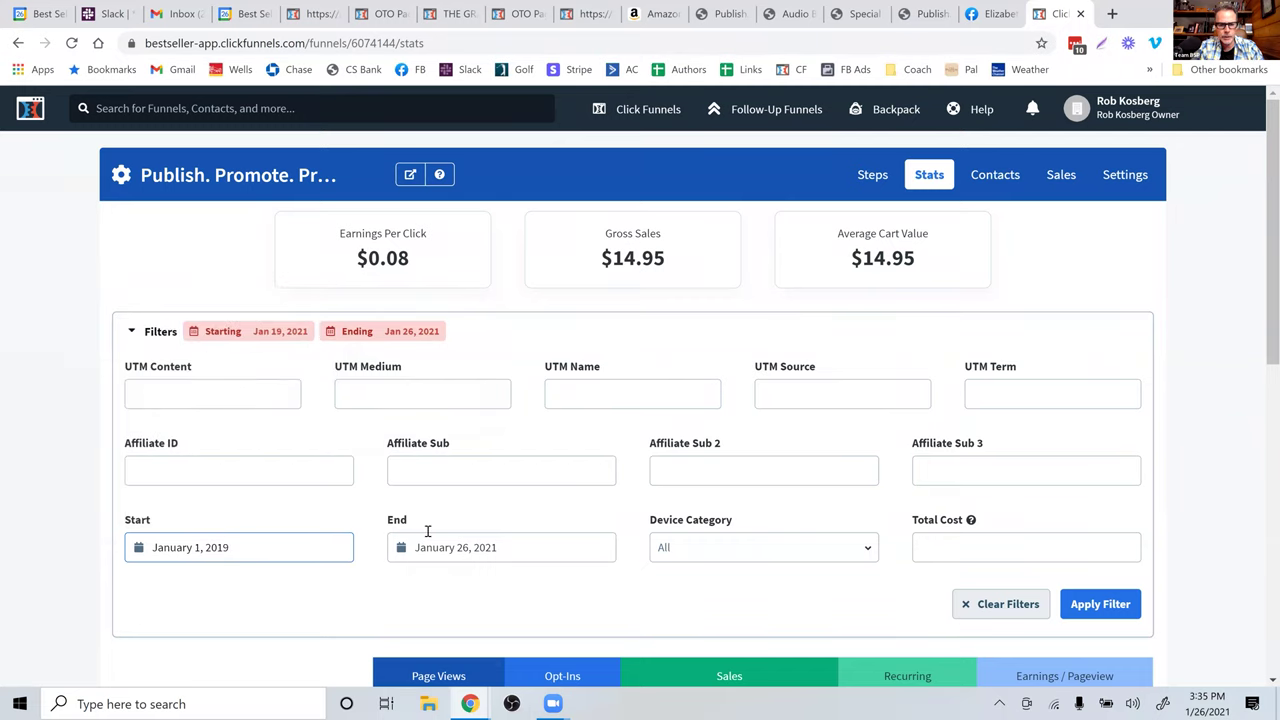
Apply the date filter, dismiss the funnel updates notice and view the statistics for each funnel step
scroll(426, 563, "down", 1)
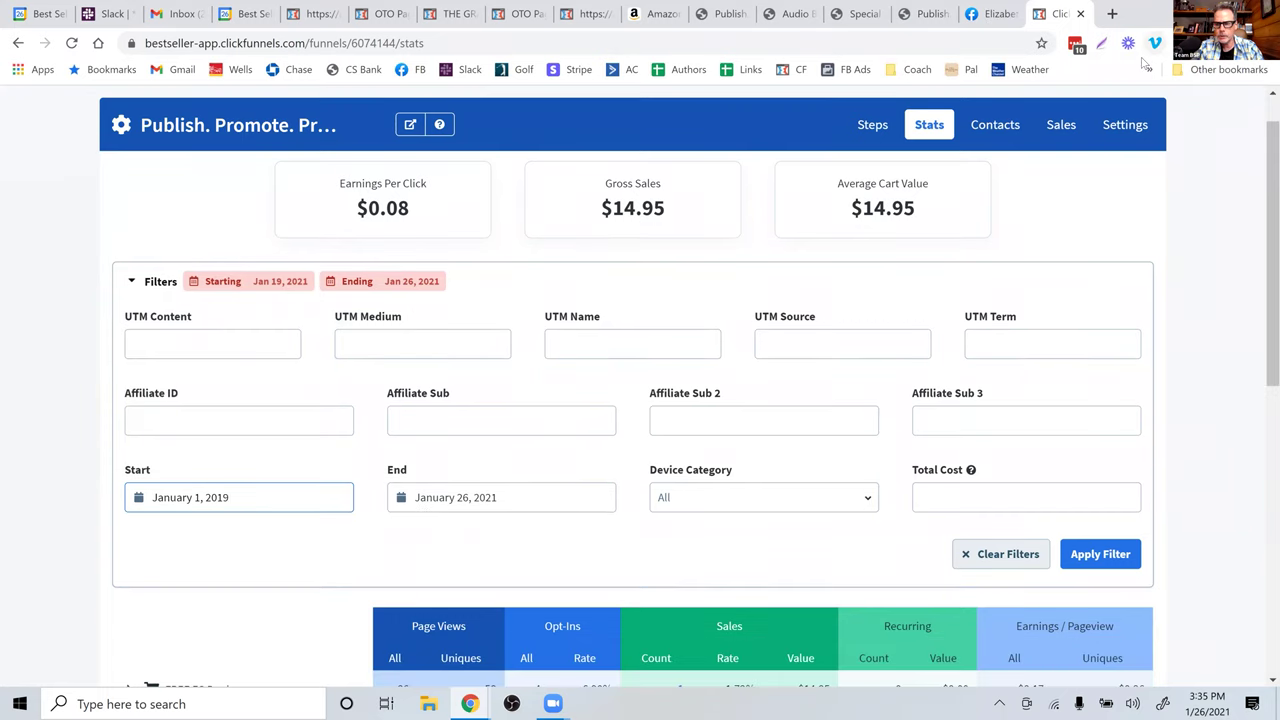
left_click(1099, 556)
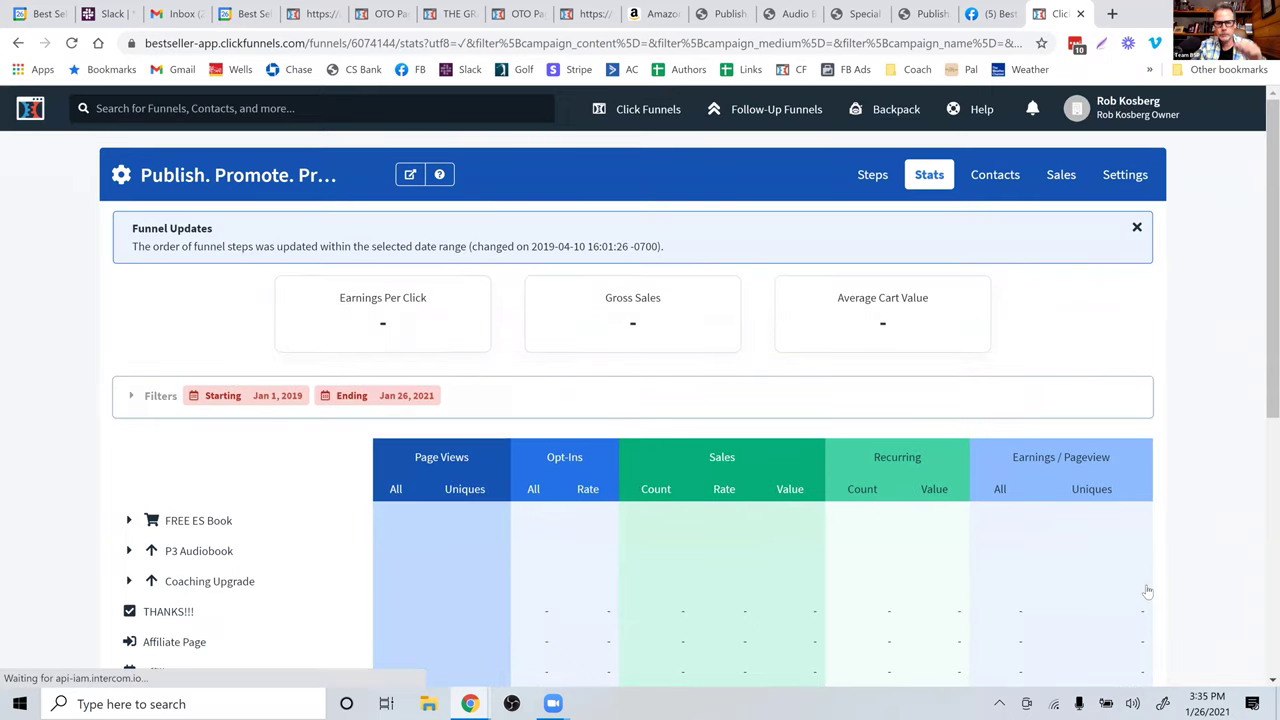
left_click(1137, 228)
scroll(1182, 410, "down", 3)
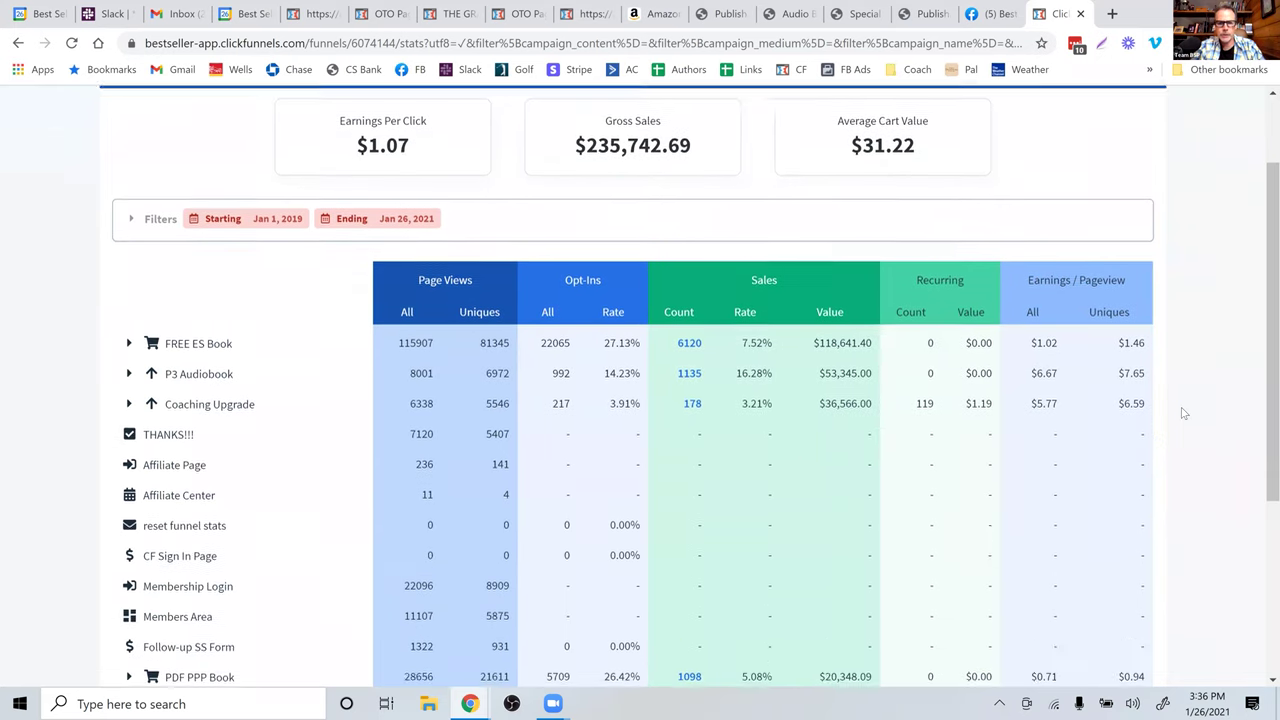